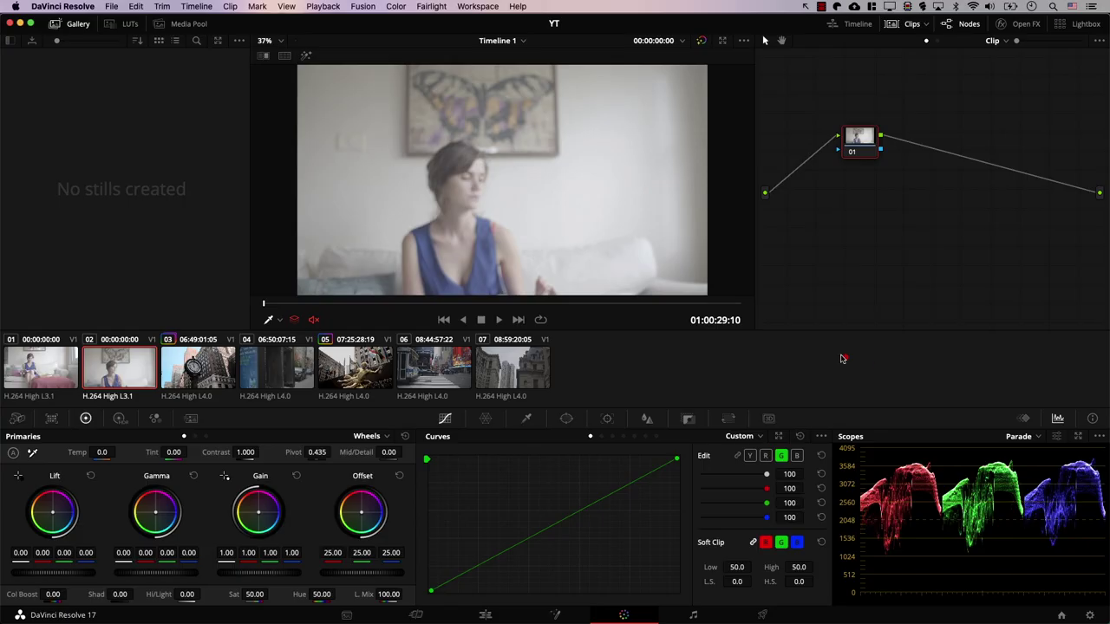
Examine the RGB parade scope for clip 02 at 00:00:06:15, relating its shadow and highlight levels to the woman's face and the wall
mouse_move(885, 433)
left_mouse_down()
mouse_move(988, 410)
mouse_move(901, 407)
left_mouse_up()
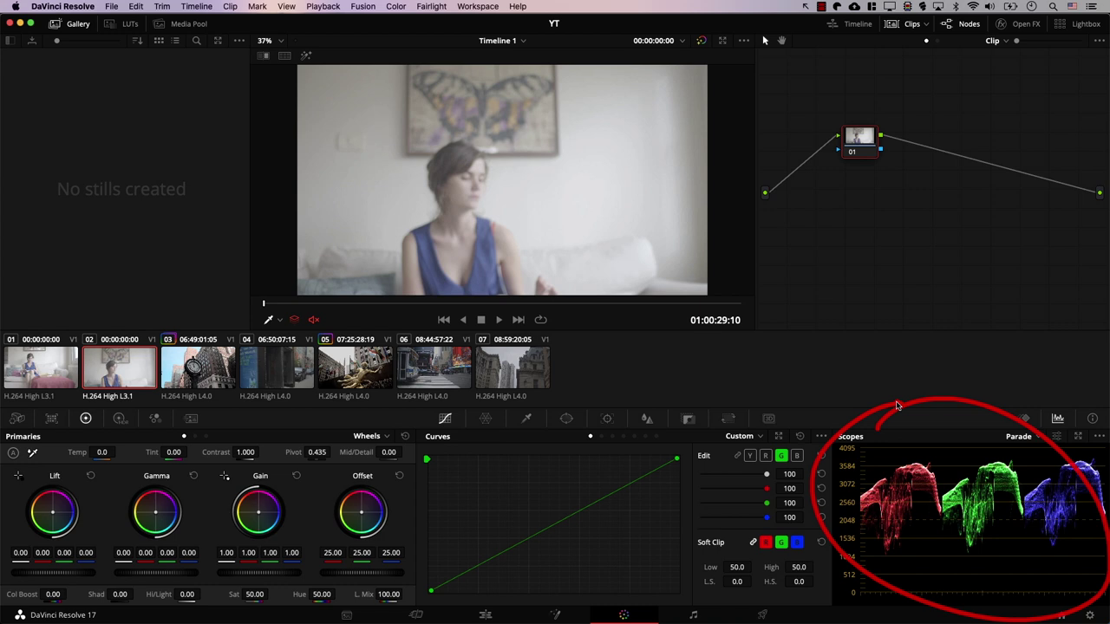
left_click_drag(1073, 593, 868, 588)
left_click_drag(1099, 449, 838, 454)
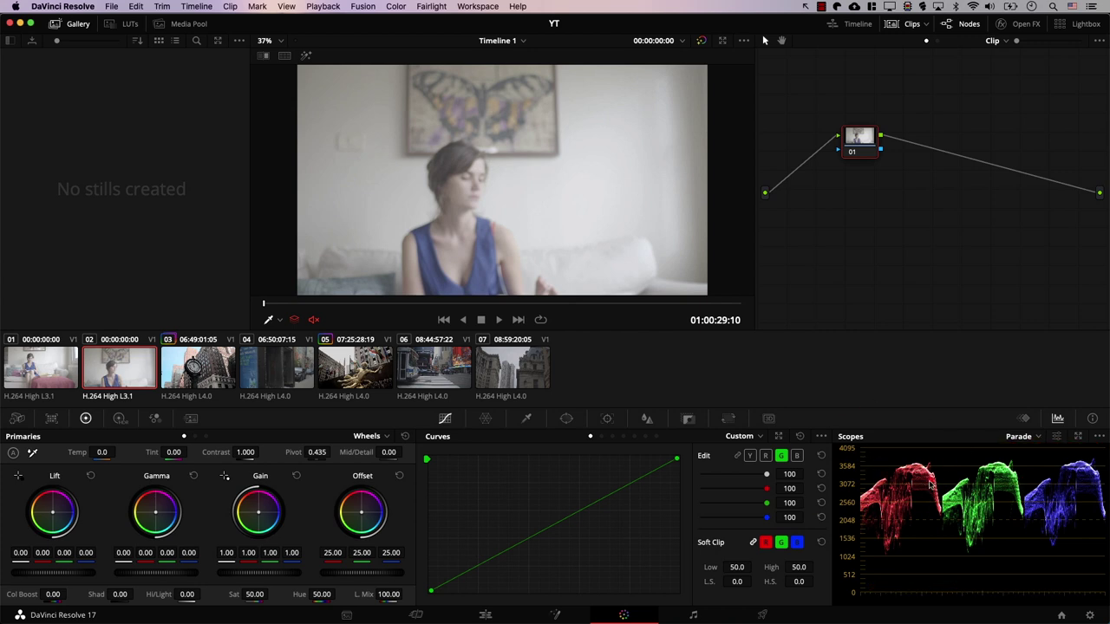
left_click_drag(907, 462, 890, 491)
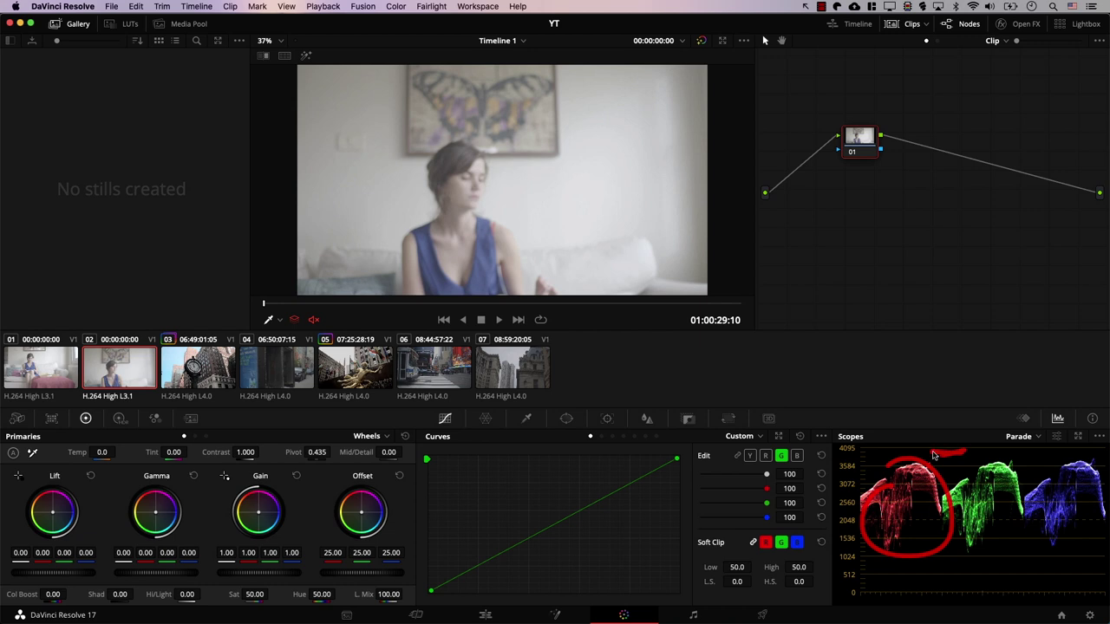
left_click_drag(952, 482, 966, 594)
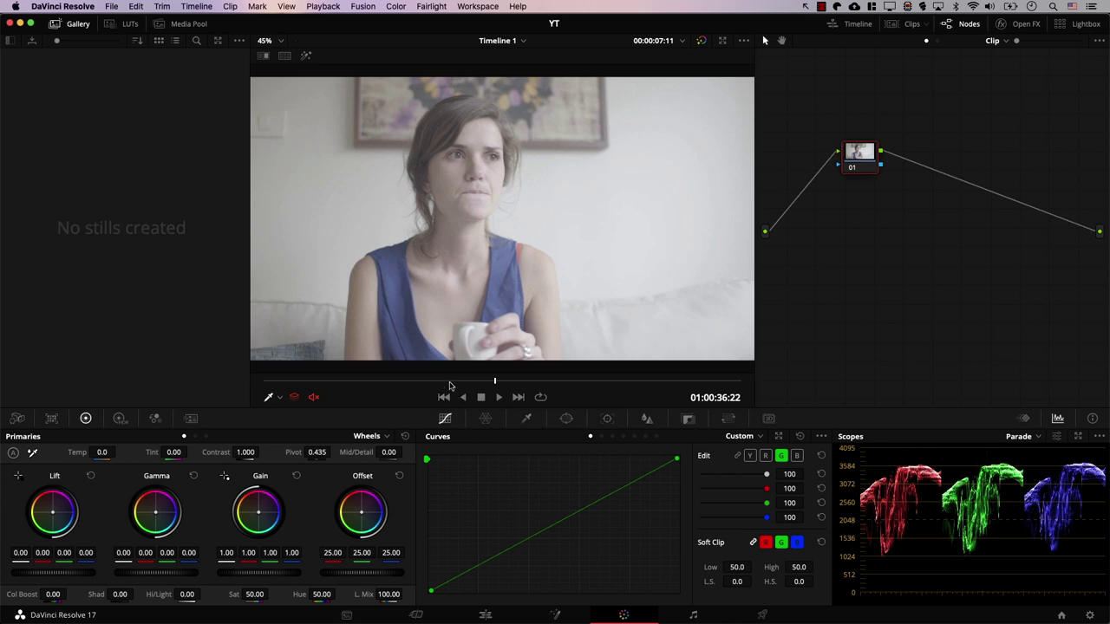
left_click(470, 381)
mouse_move(602, 258)
left_mouse_down()
mouse_move(665, 156)
mouse_move(660, 344)
mouse_move(578, 250)
left_mouse_up()
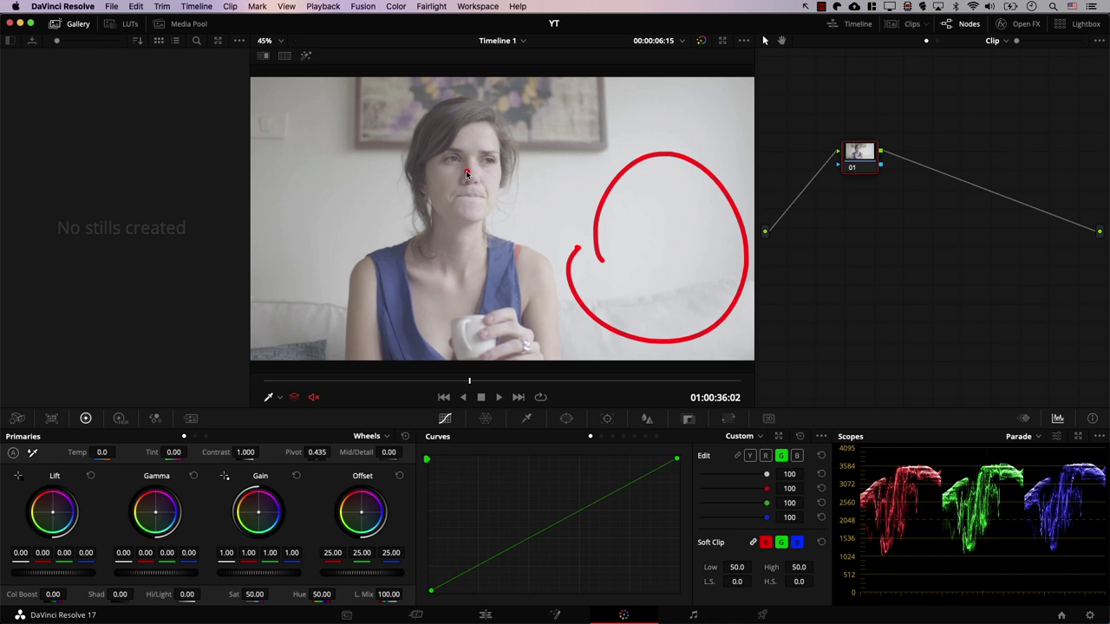
mouse_move(451, 181)
left_mouse_down()
mouse_move(507, 209)
mouse_move(447, 161)
left_mouse_up()
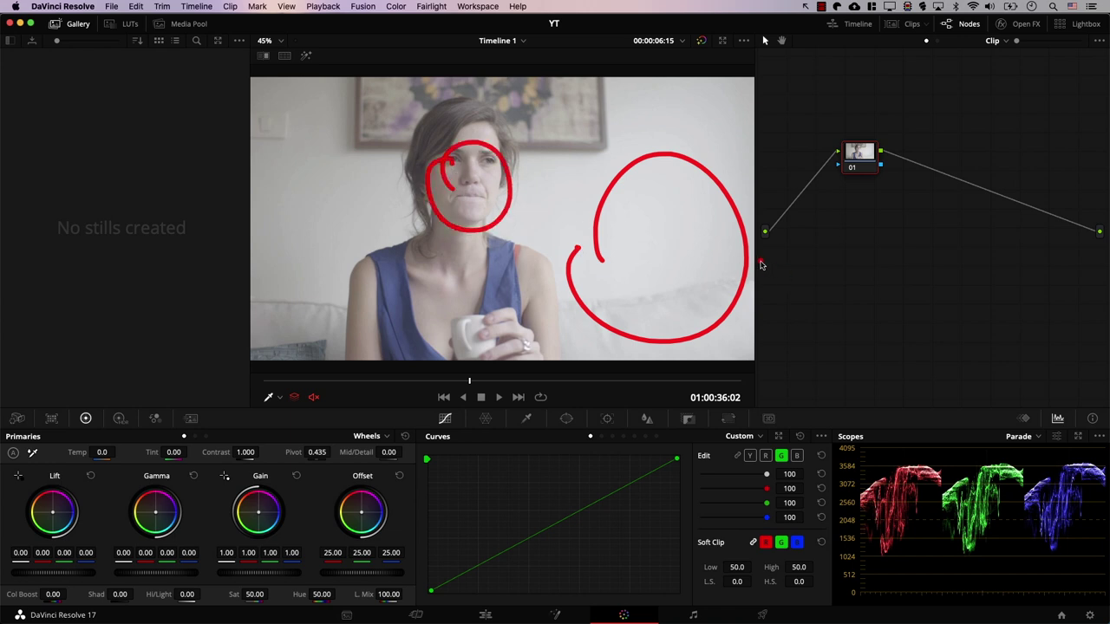
key("Delete")
mouse_move(344, 117)
left_mouse_down()
mouse_move(488, 117)
mouse_move(702, 204)
mouse_move(692, 329)
mouse_move(389, 339)
mouse_move(375, 150)
left_mouse_up()
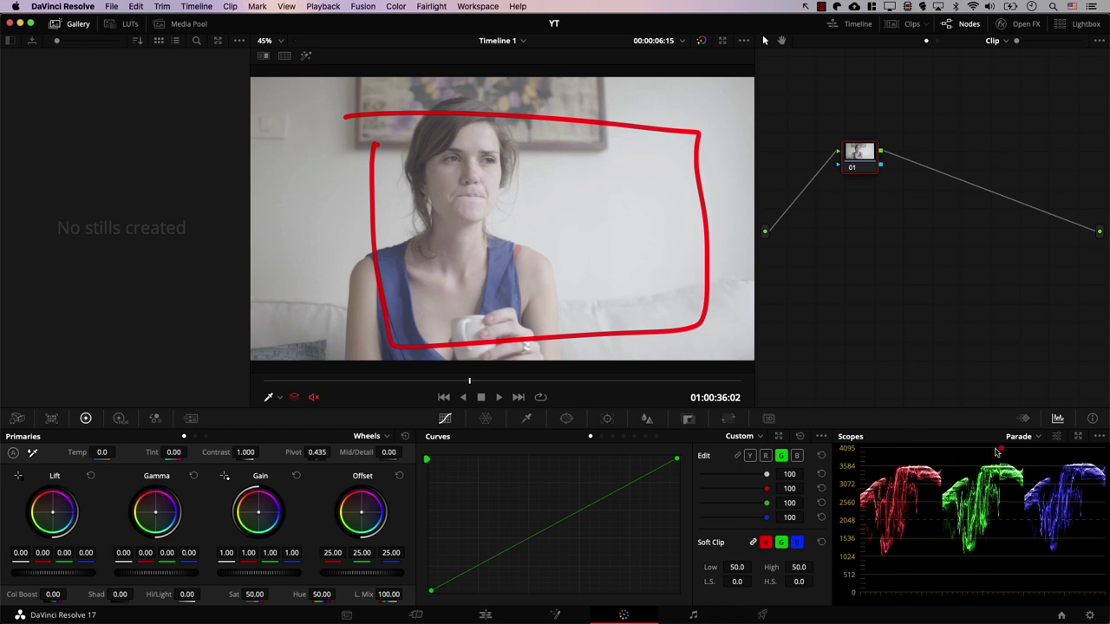
mouse_move(1067, 459)
left_mouse_down()
mouse_move(1044, 449)
mouse_move(915, 452)
mouse_move(936, 452)
left_mouse_up()
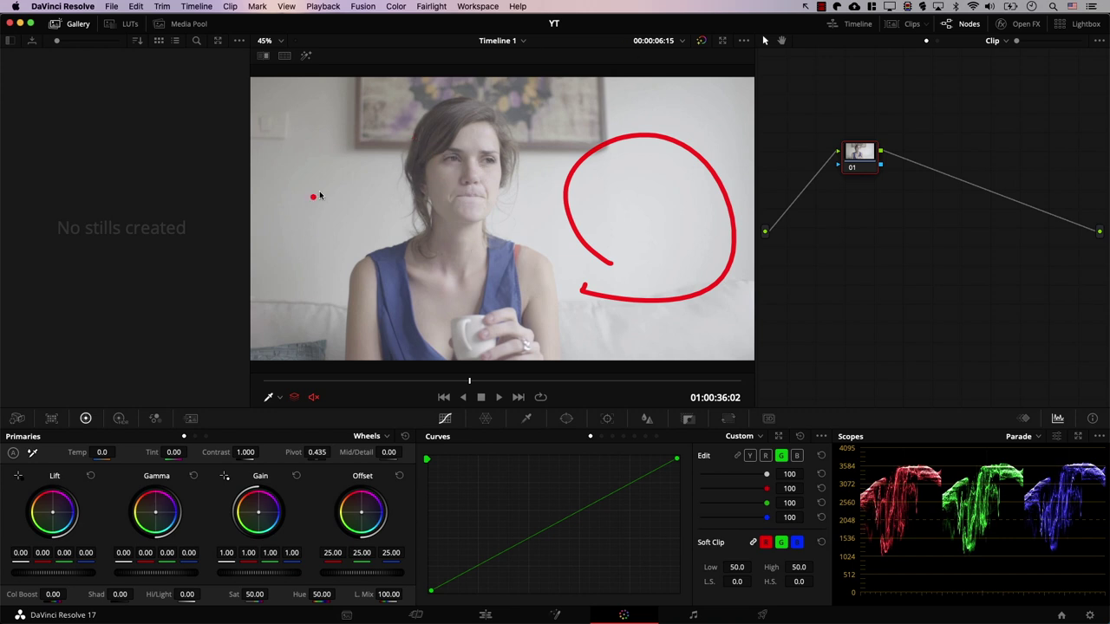
key("Escape")
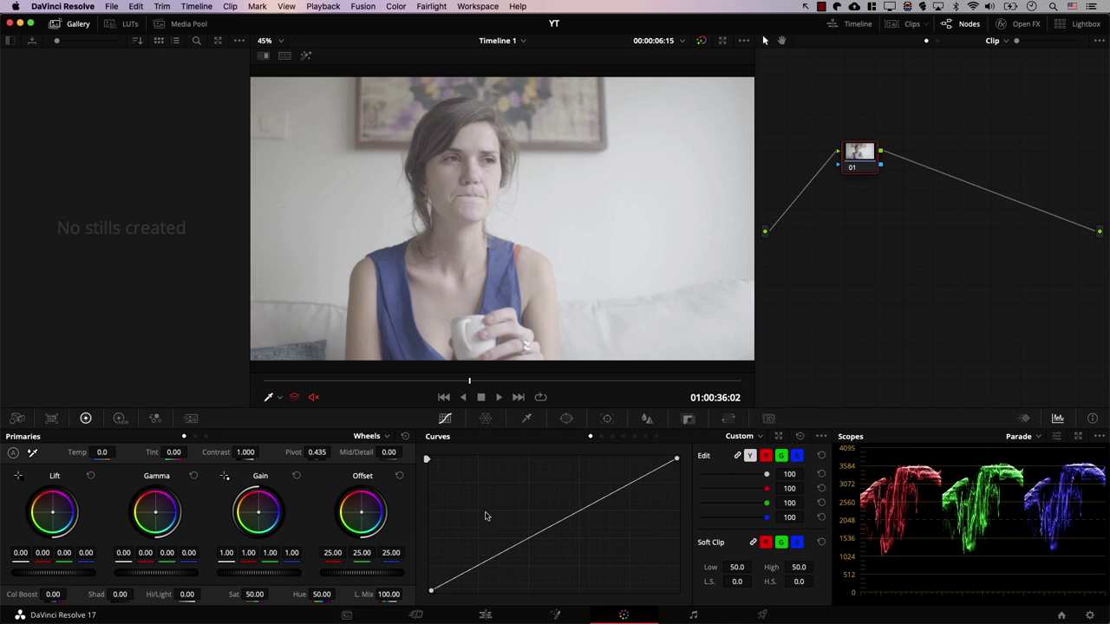
mouse_move(872, 514)
left_mouse_down()
mouse_move(885, 621)
mouse_move(855, 524)
left_mouse_up()
Move the linked custom curve's black point inward on the close-up of the woman until the parade's shadows sit just above 0
left_click_drag(431, 592, 492, 607)
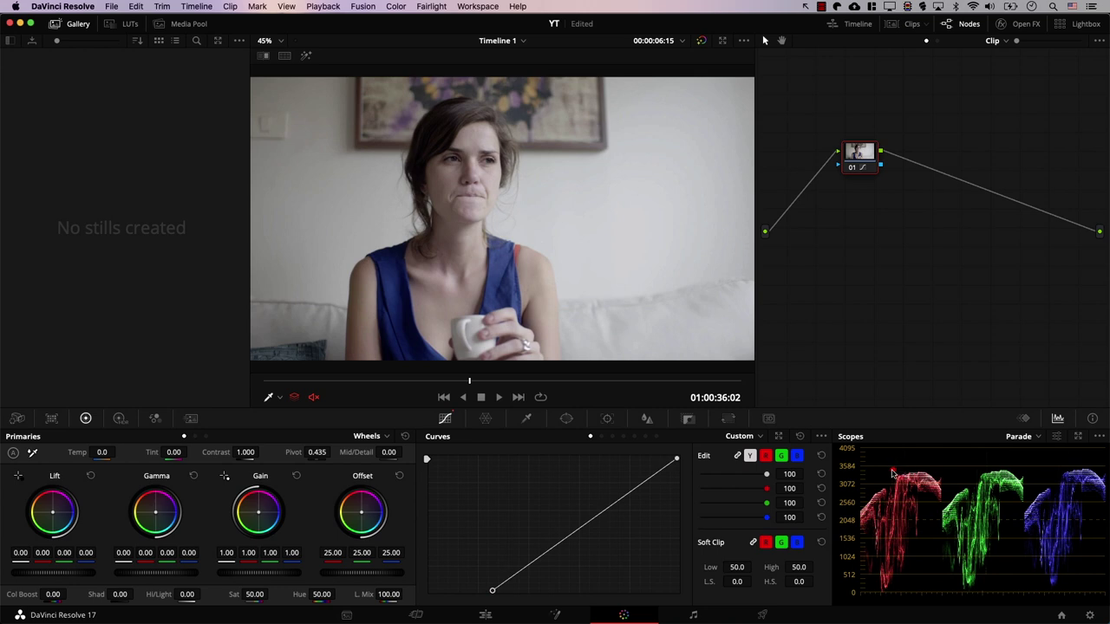
mouse_move(888, 462)
left_mouse_down()
mouse_move(1065, 456)
mouse_move(1096, 475)
mouse_move(945, 462)
left_mouse_up()
left_click_drag(1059, 439, 862, 449)
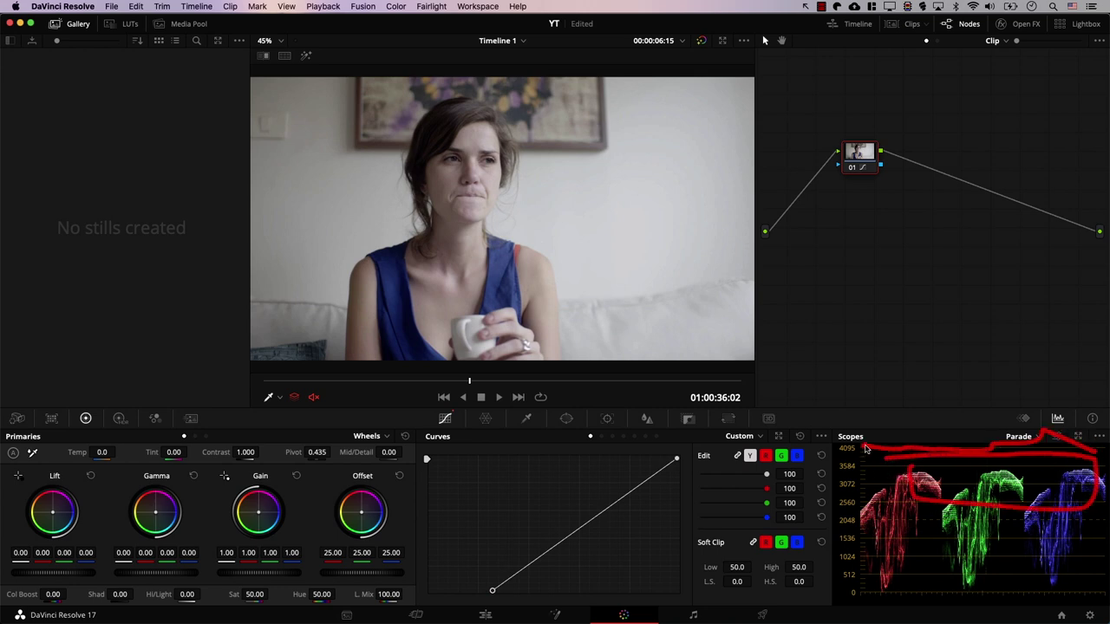
mouse_move(542, 312)
left_mouse_down()
mouse_move(485, 234)
mouse_move(681, 366)
mouse_move(503, 316)
left_mouse_up()
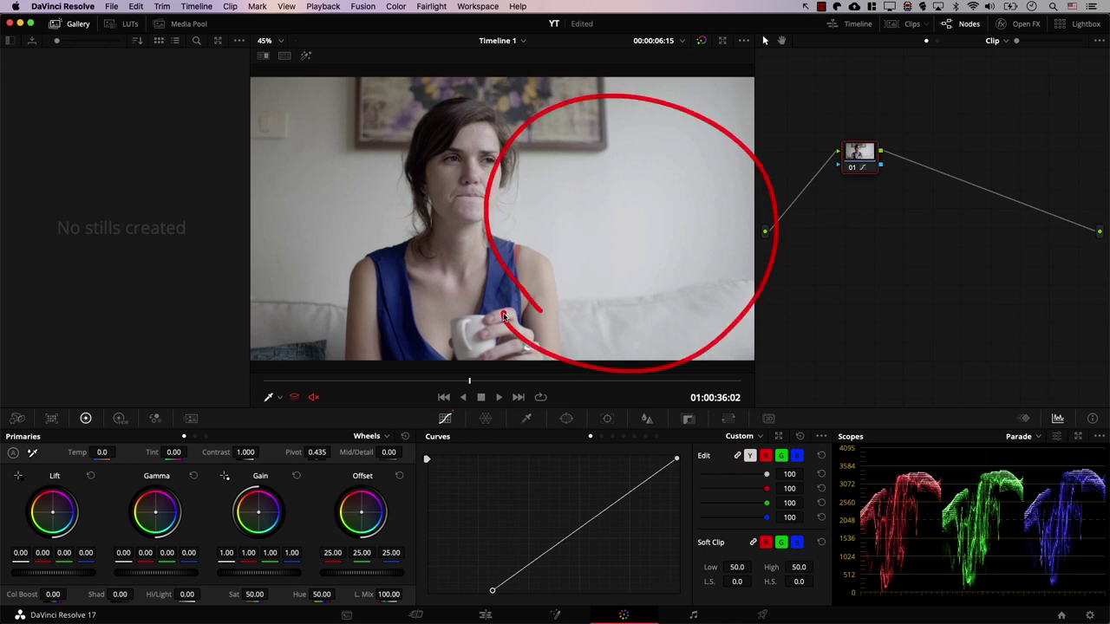
left_click_drag(1092, 463, 929, 458)
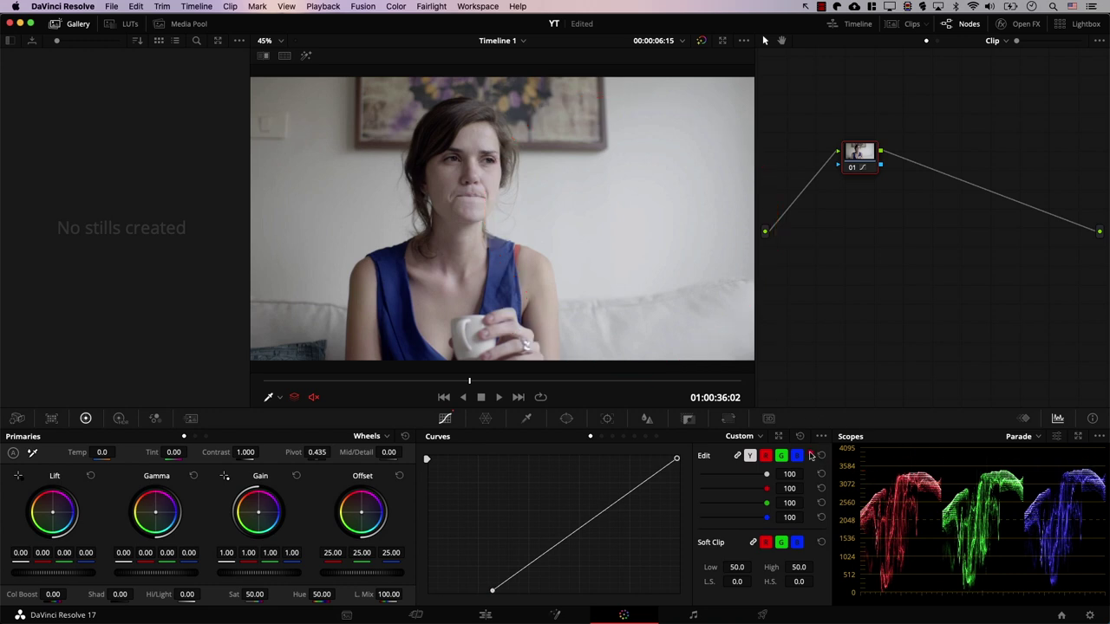
mouse_move(861, 469)
left_mouse_down()
mouse_move(991, 443)
mouse_move(1099, 453)
mouse_move(1097, 495)
mouse_move(833, 475)
left_mouse_up()
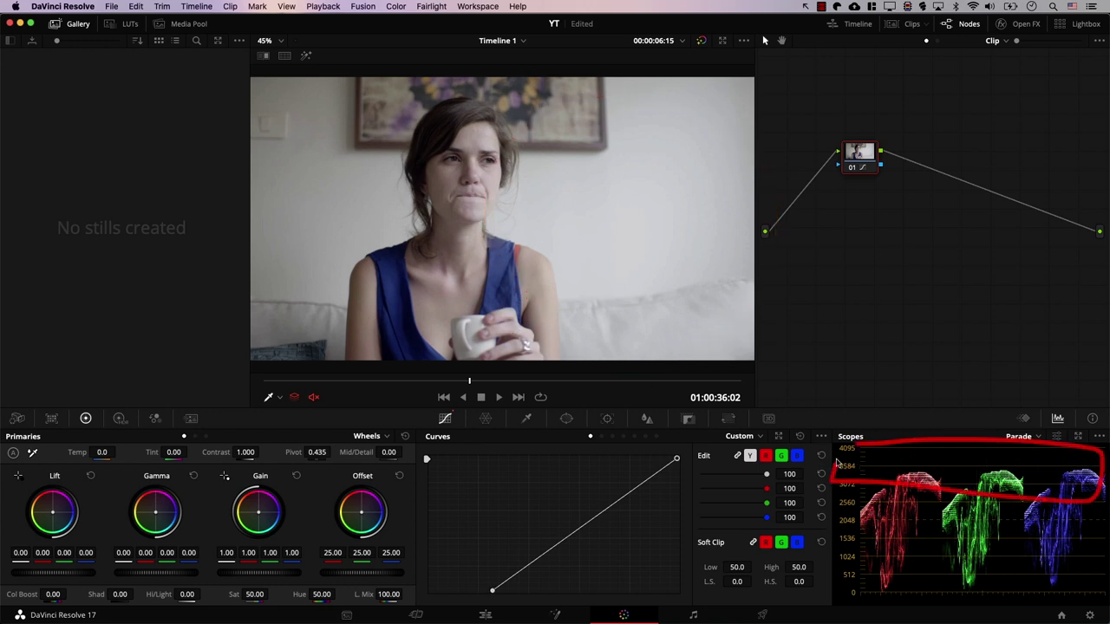
Lower the curve's white point until the highlights peak near 3072, and shape a mild S-curve by lifting upper midtones and lowering shadows
left_click_drag(677, 461, 685, 478)
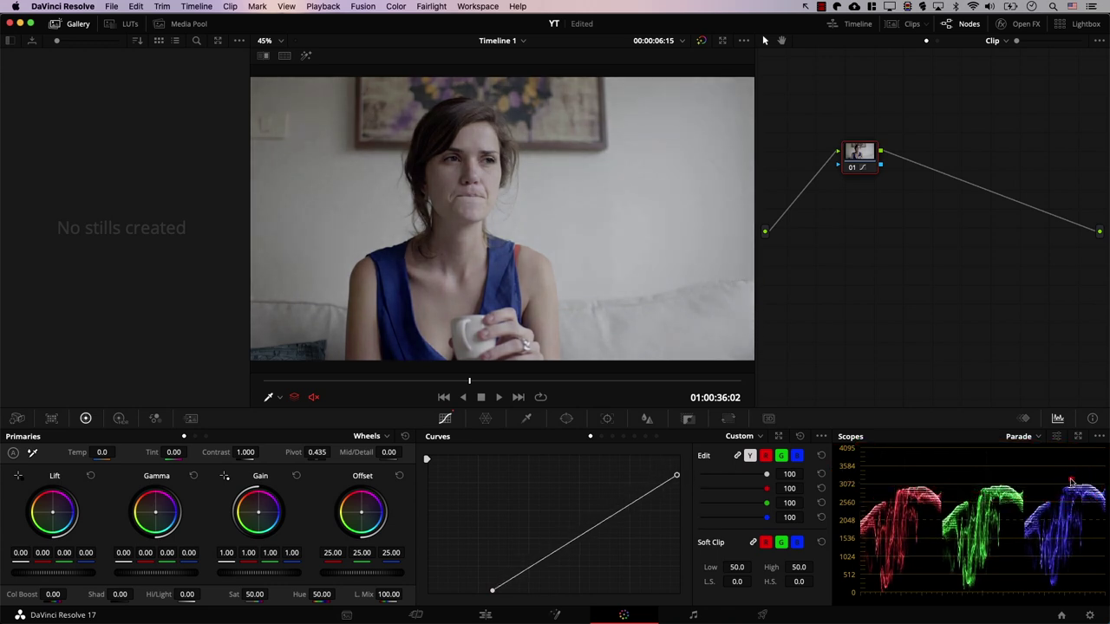
mouse_move(1080, 473)
left_mouse_down()
mouse_move(1053, 459)
mouse_move(915, 463)
left_mouse_up()
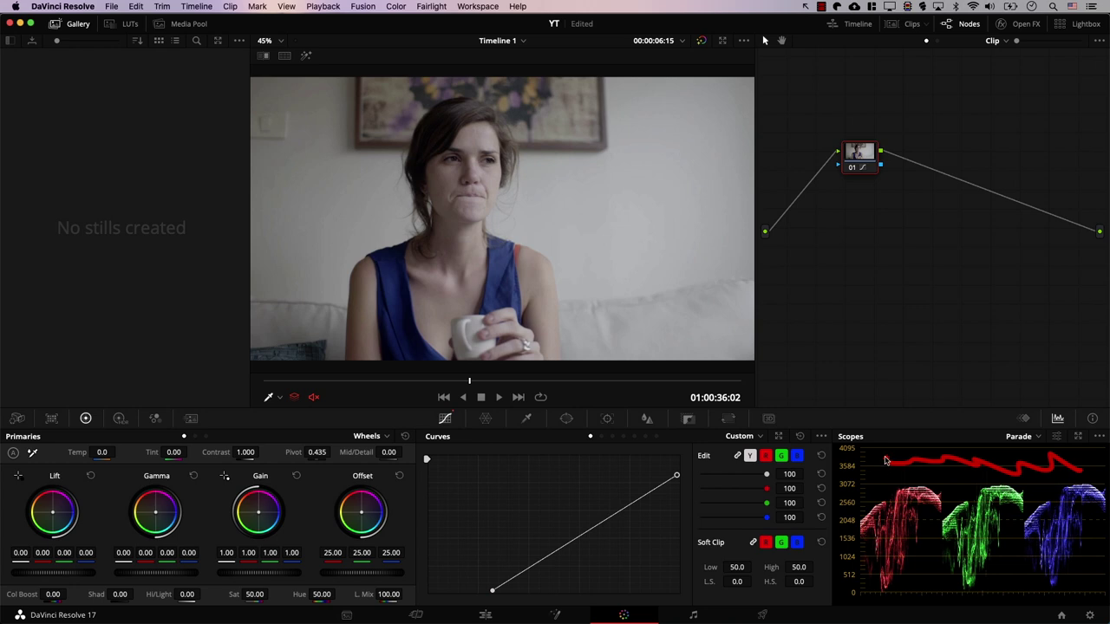
mouse_move(475, 291)
left_mouse_down()
mouse_move(354, 227)
mouse_move(627, 140)
mouse_move(438, 326)
left_mouse_up()
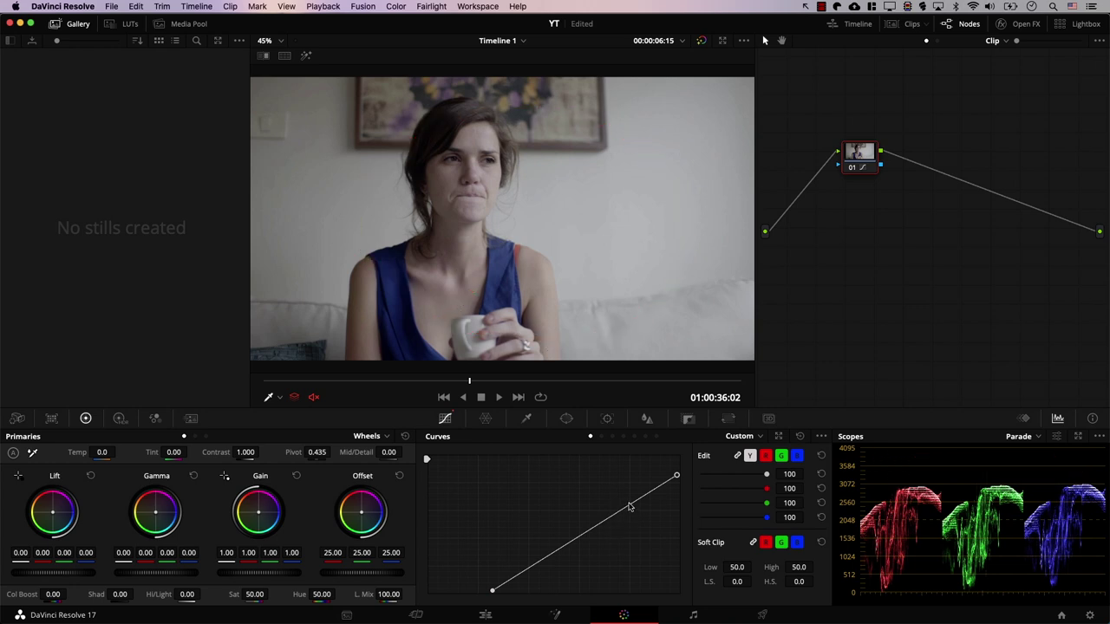
left_click_drag(625, 509, 623, 503)
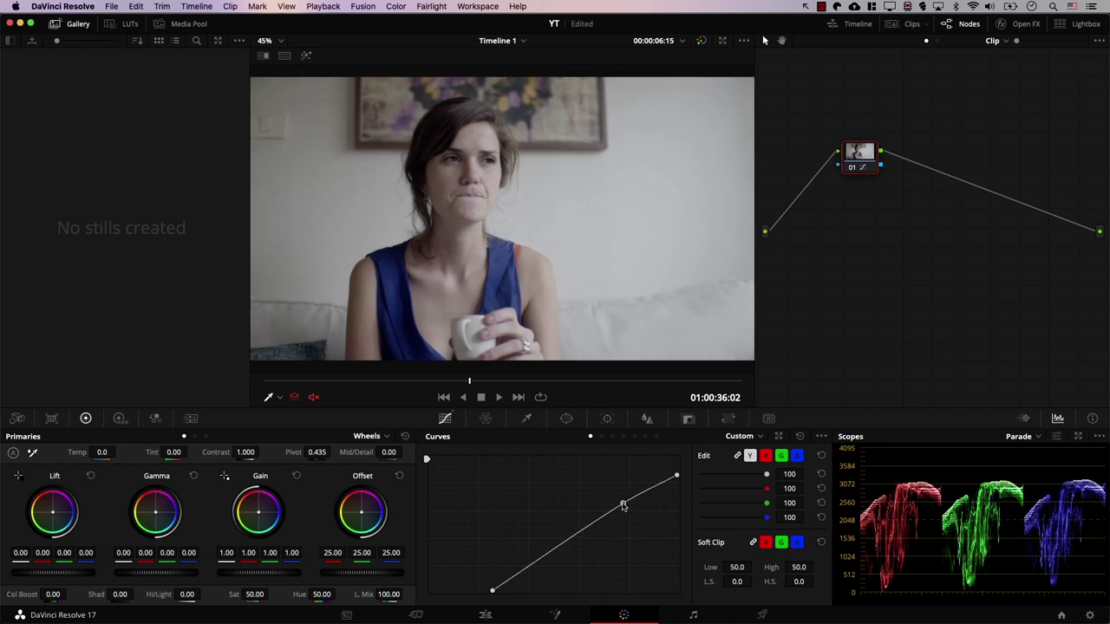
left_click_drag(530, 566, 544, 564)
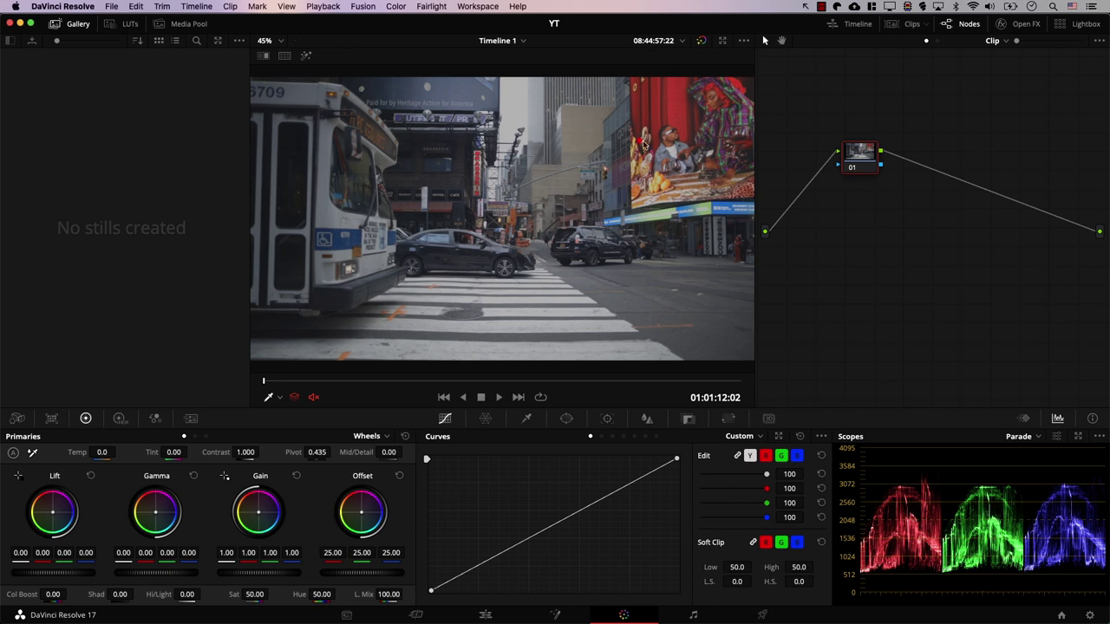
On the street clip with the bus, move the custom curve's white and black points inward until the parade spans roughly 0 to 3584
mouse_move(644, 146)
left_mouse_down()
mouse_move(603, 78)
mouse_move(737, 191)
mouse_move(685, 61)
mouse_move(617, 73)
left_mouse_up()
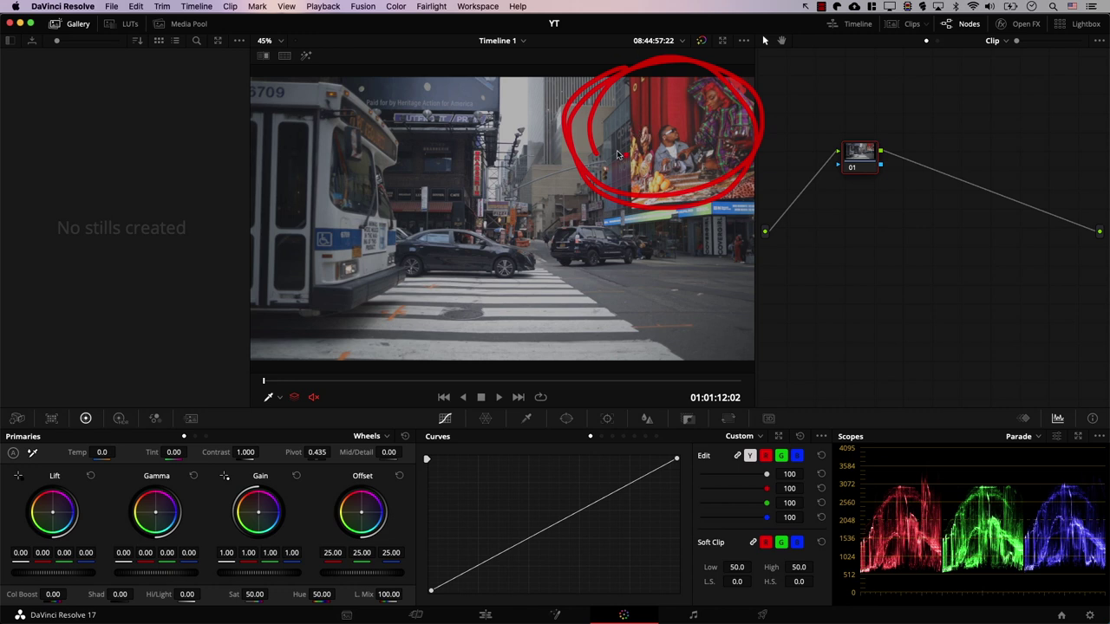
mouse_move(913, 481)
left_mouse_down()
mouse_move(942, 464)
mouse_move(913, 476)
left_mouse_up()
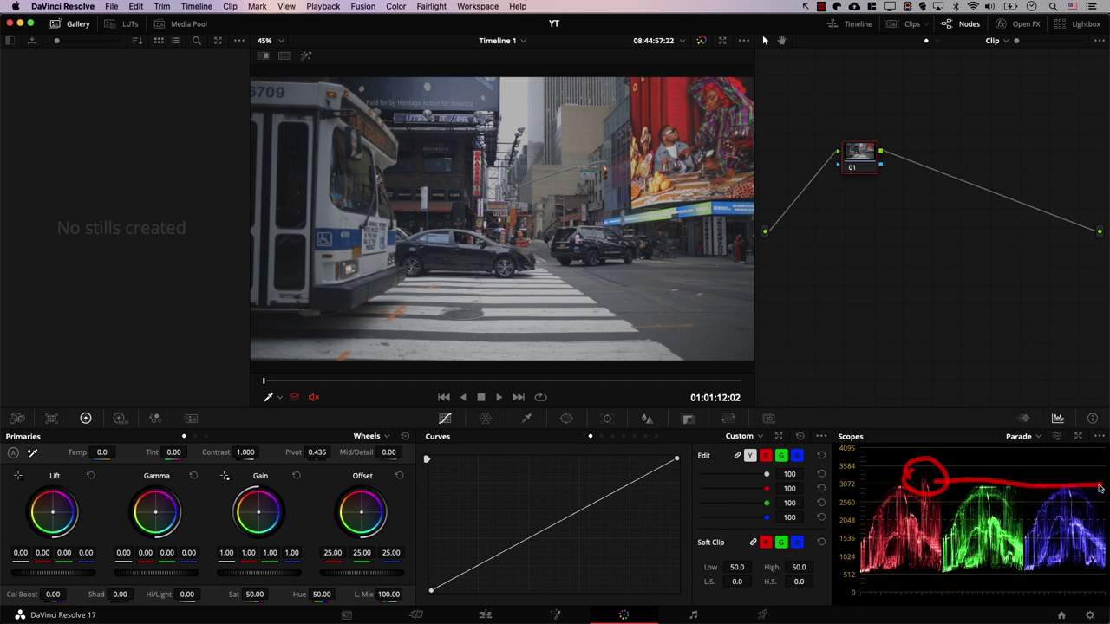
mouse_move(901, 431)
left_mouse_down()
mouse_move(841, 284)
mouse_move(736, 189)
left_mouse_up()
mouse_move(649, 119)
left_mouse_down()
mouse_move(728, 78)
mouse_move(616, 108)
left_mouse_up()
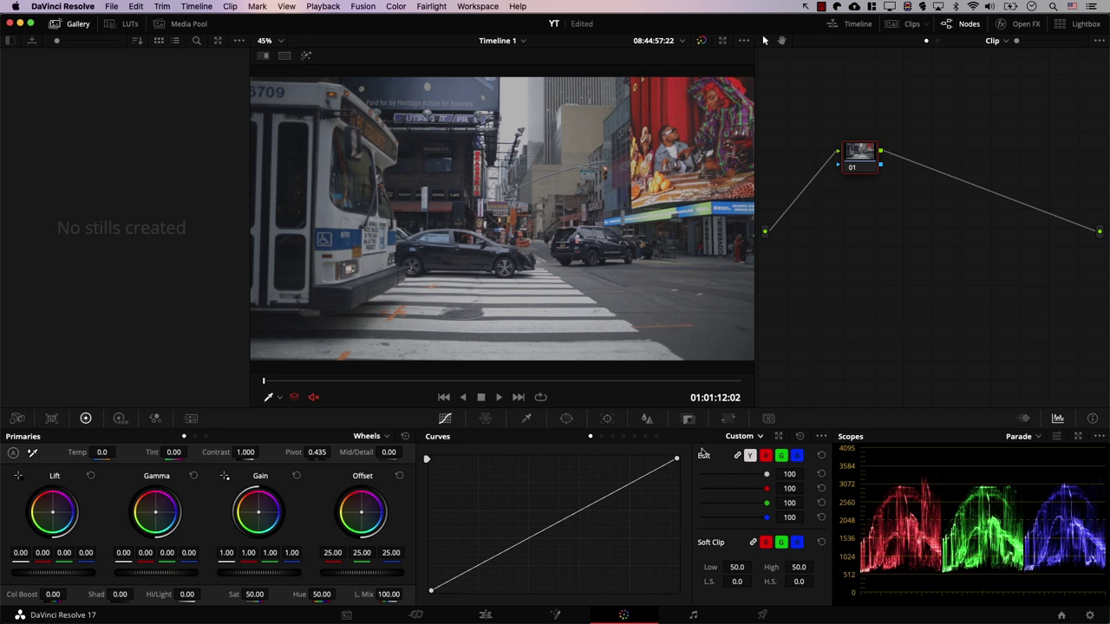
left_click_drag(673, 458, 636, 458)
left_click_drag(430, 591, 463, 591)
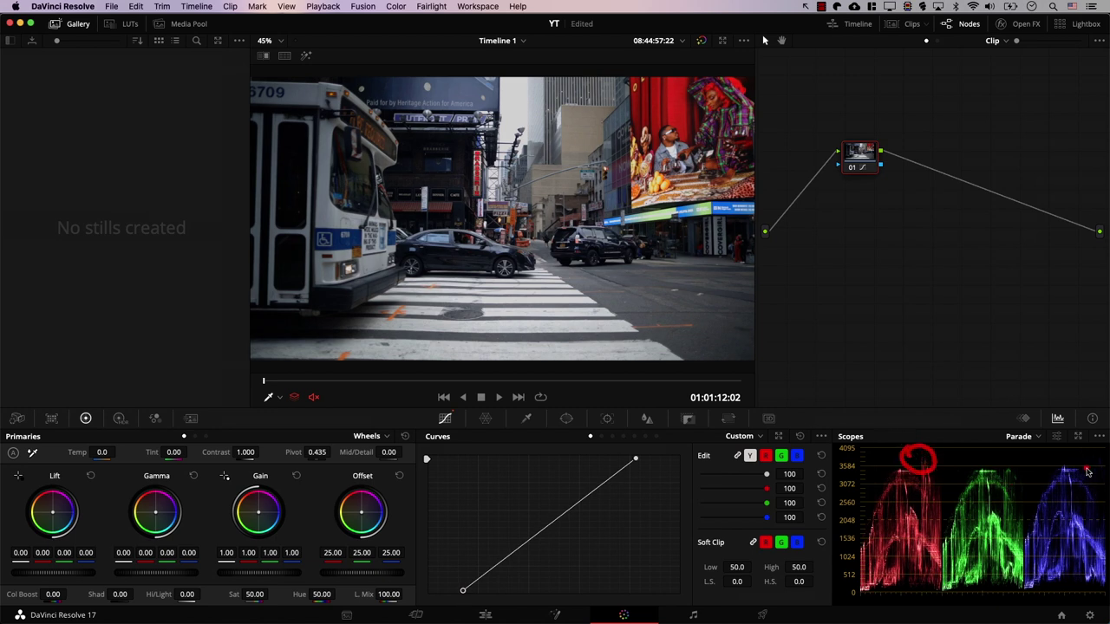
left_click_drag(1090, 470, 1008, 471)
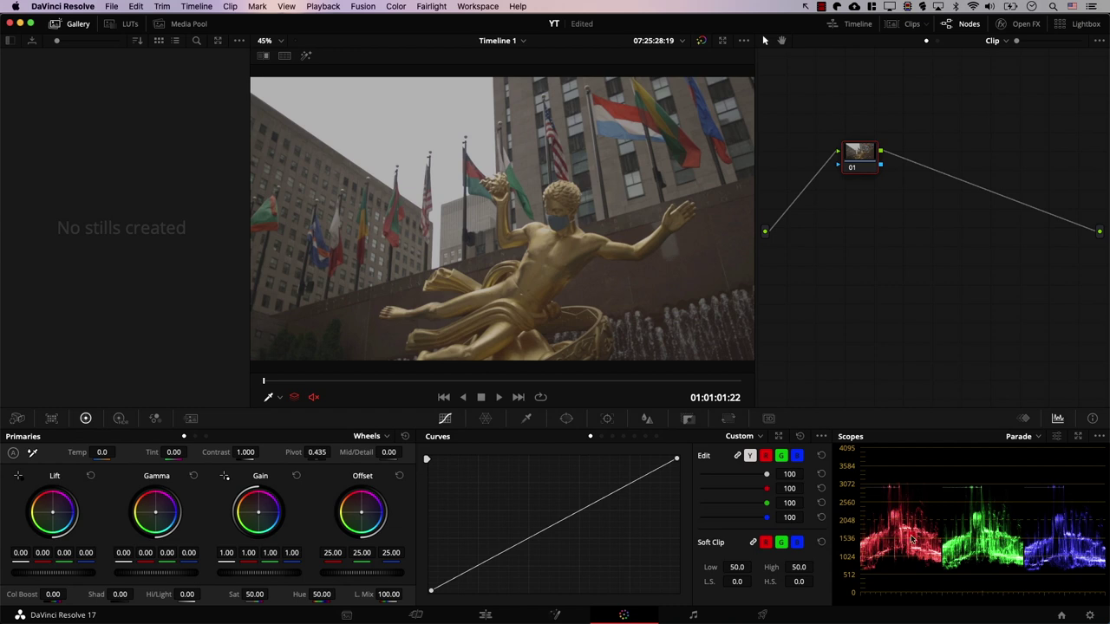
On the golden statue clip, move the custom curve's black point inward until the parade's shadows reach the 0 line
left_click_drag(1075, 593, 939, 593)
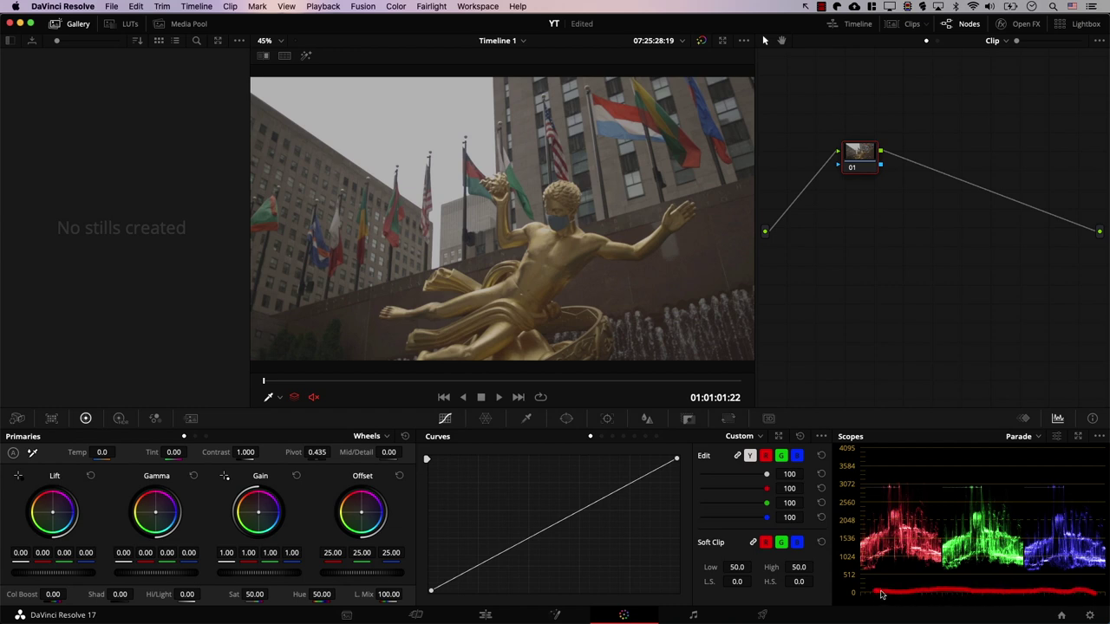
left_click(431, 591)
left_click_drag(432, 594, 464, 610)
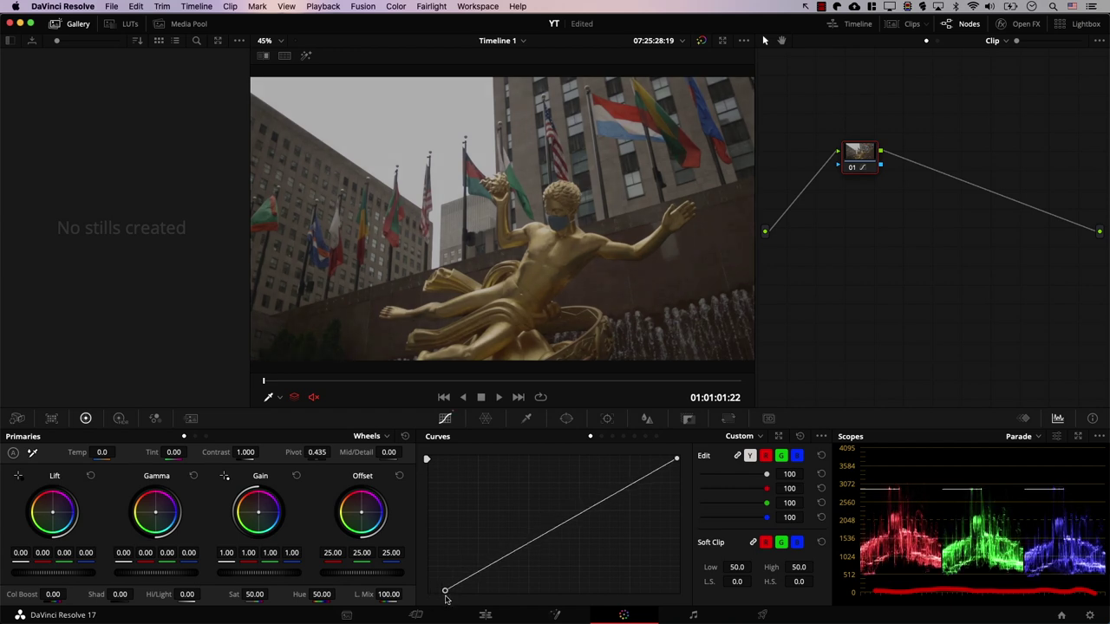
left_click_drag(445, 593, 475, 590)
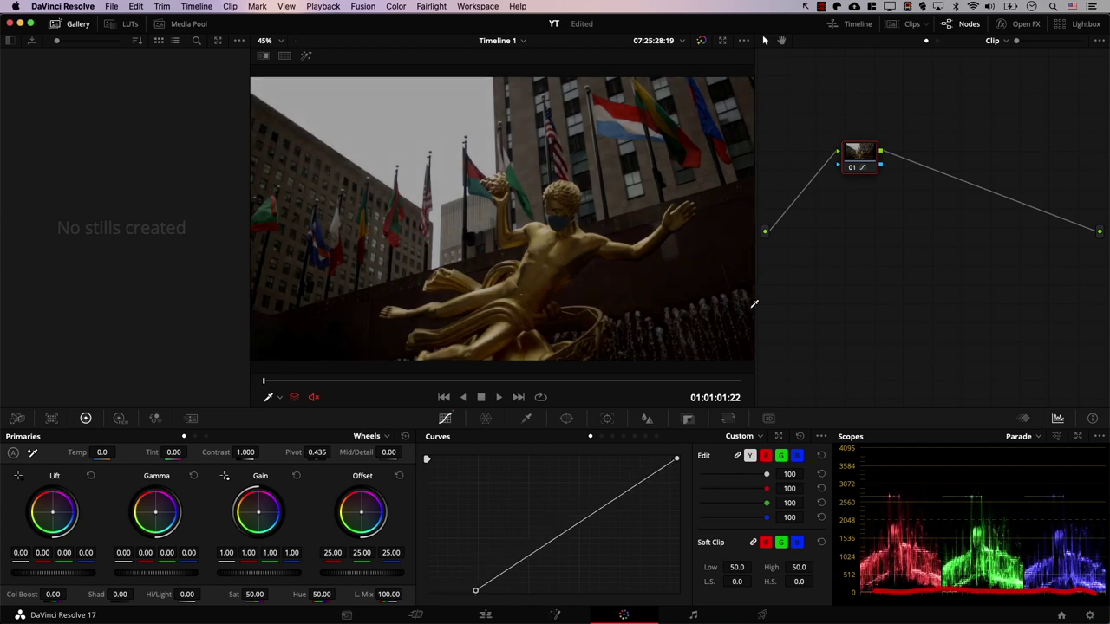
left_click_drag(636, 265, 602, 314)
left_click_drag(301, 355, 295, 355)
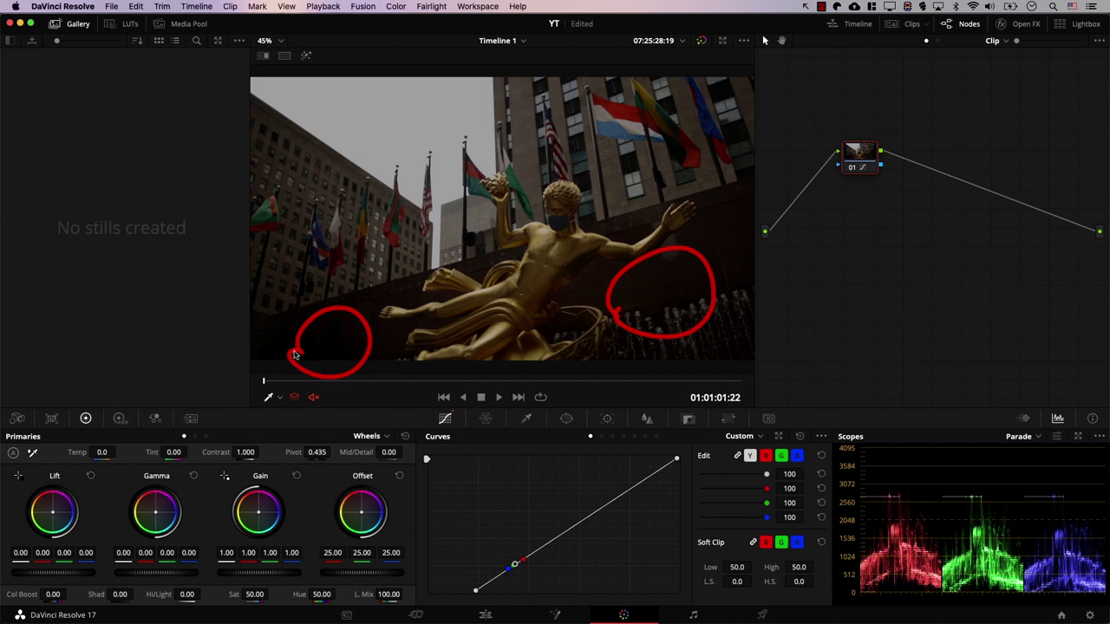
Push the statue clip's curve black point further inward to crush the shadows in the dark wall behind the statue
left_click_drag(475, 591, 497, 610)
left_click_drag(624, 295, 634, 335)
left_click_drag(341, 350, 311, 358)
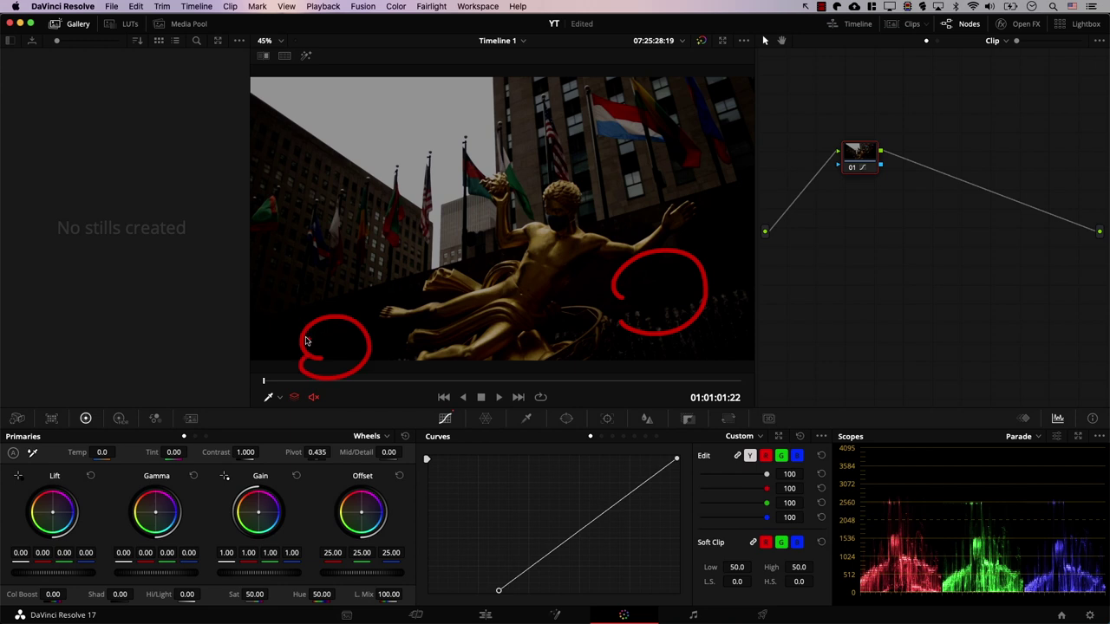
key("Escape")
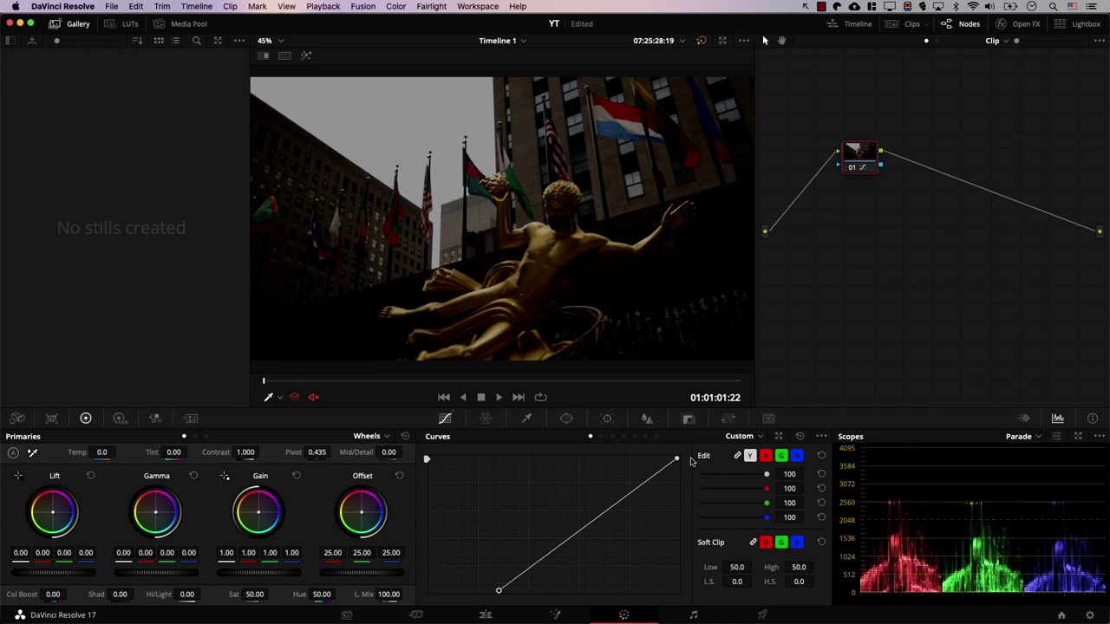
Move the statue clip's curve white point inward to brighten the highlights, and add a midtone point slightly below the line
left_click_drag(676, 459, 637, 458)
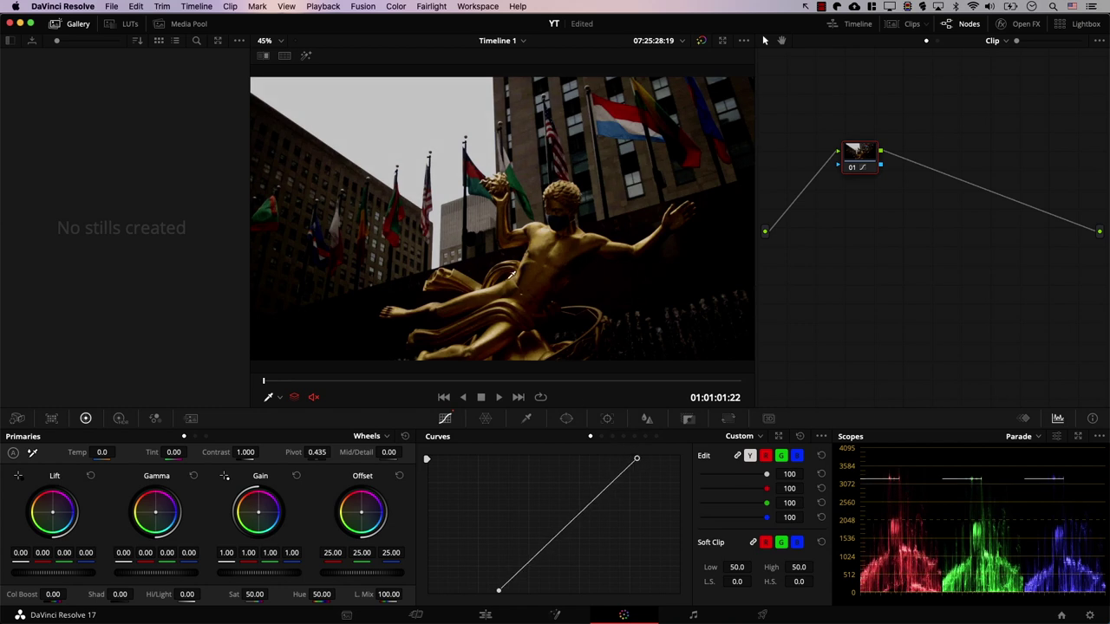
left_click_drag(564, 530, 573, 532)
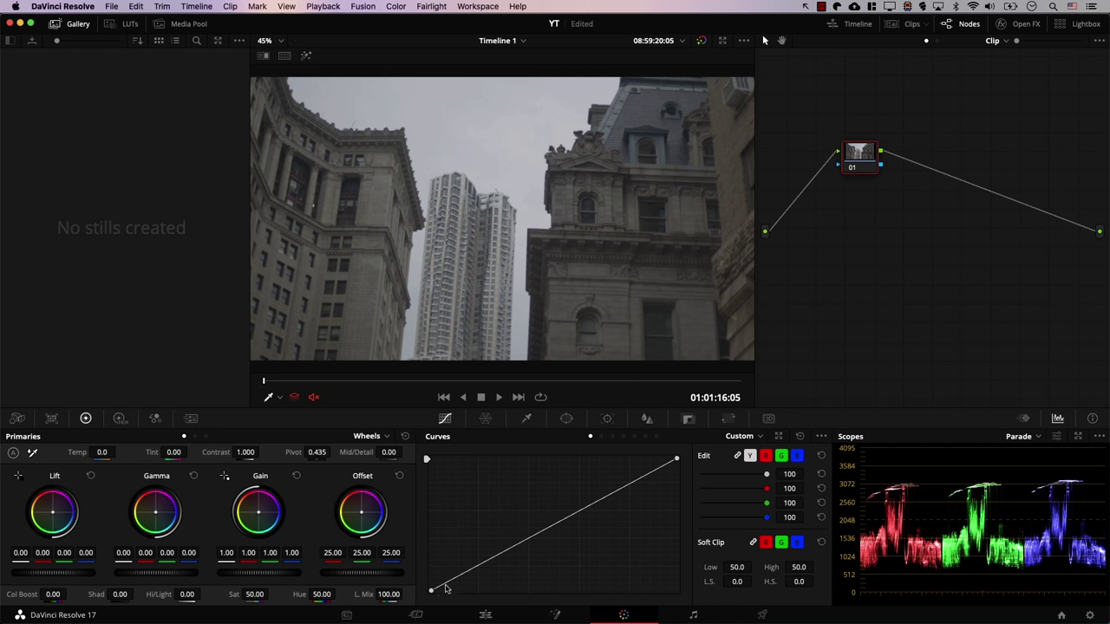
On the tall buildings clip, move the curve's black point inward to deepen the shadows and pull the white point far in until the sky clips
left_click_drag(432, 592, 469, 595)
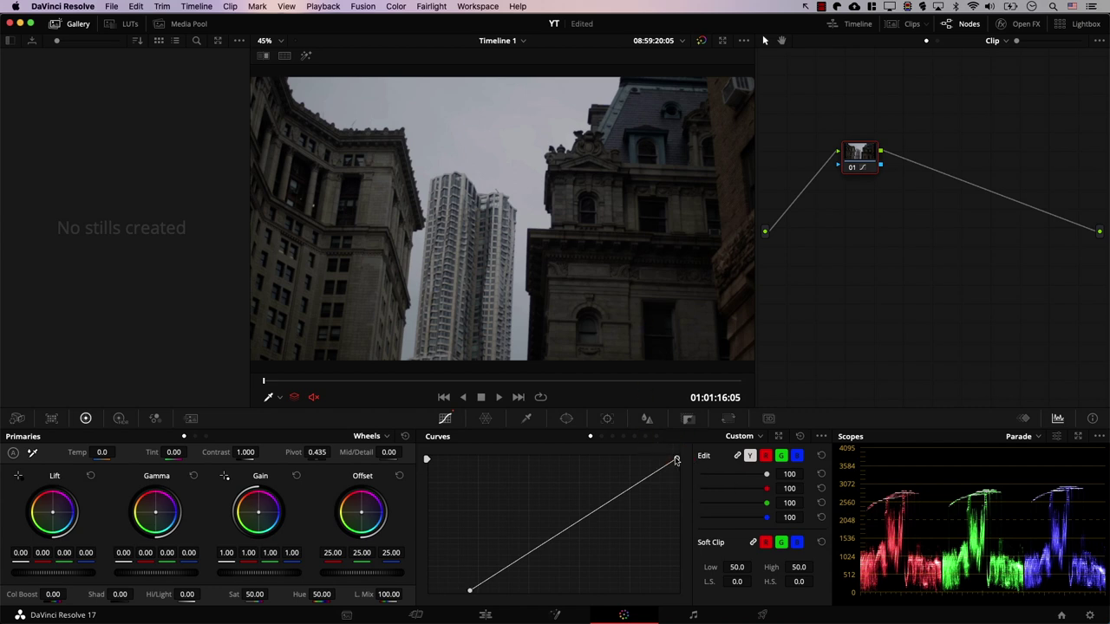
mouse_move(441, 233)
left_mouse_down()
mouse_move(400, 225)
mouse_move(454, 50)
mouse_move(688, 175)
mouse_move(404, 219)
left_mouse_up()
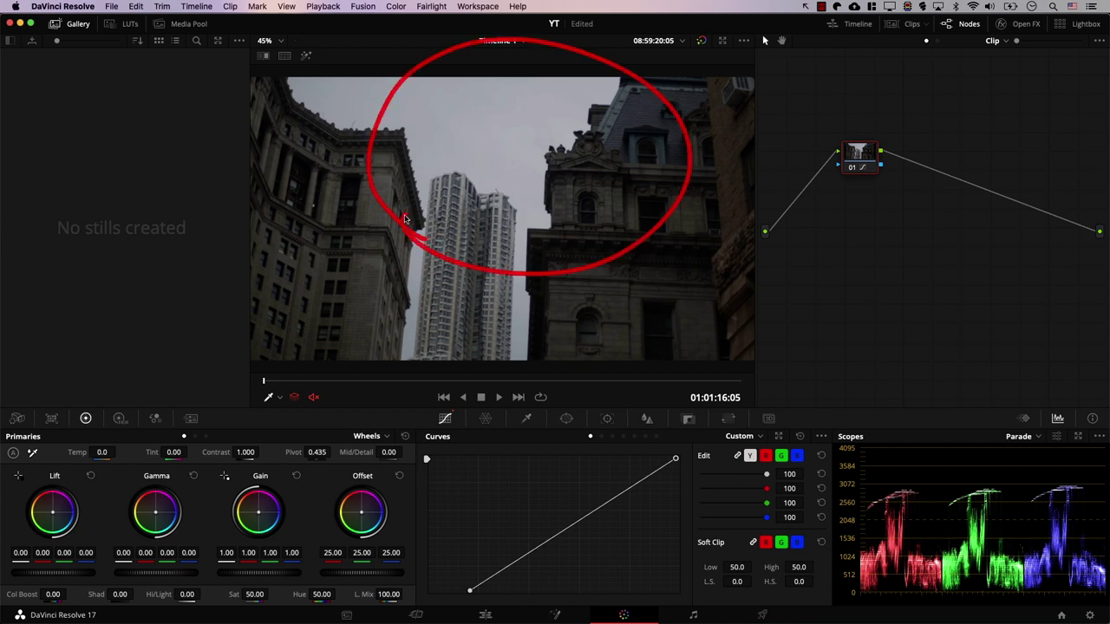
left_click_drag(675, 461, 520, 455)
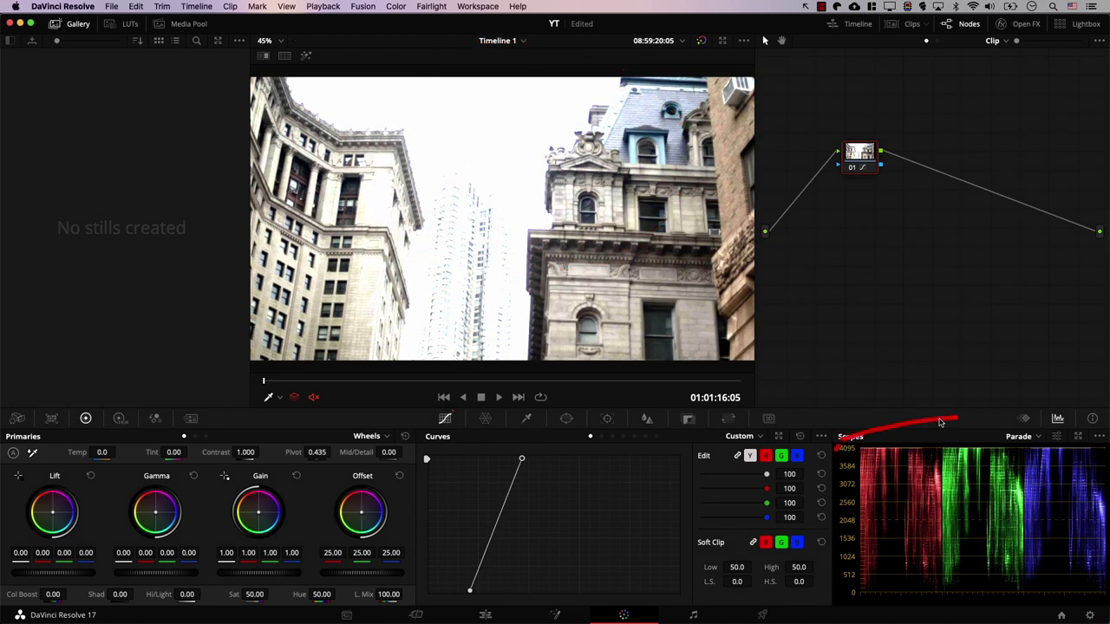
mouse_move(1090, 456)
left_mouse_down()
mouse_move(1043, 491)
mouse_move(878, 478)
left_mouse_up()
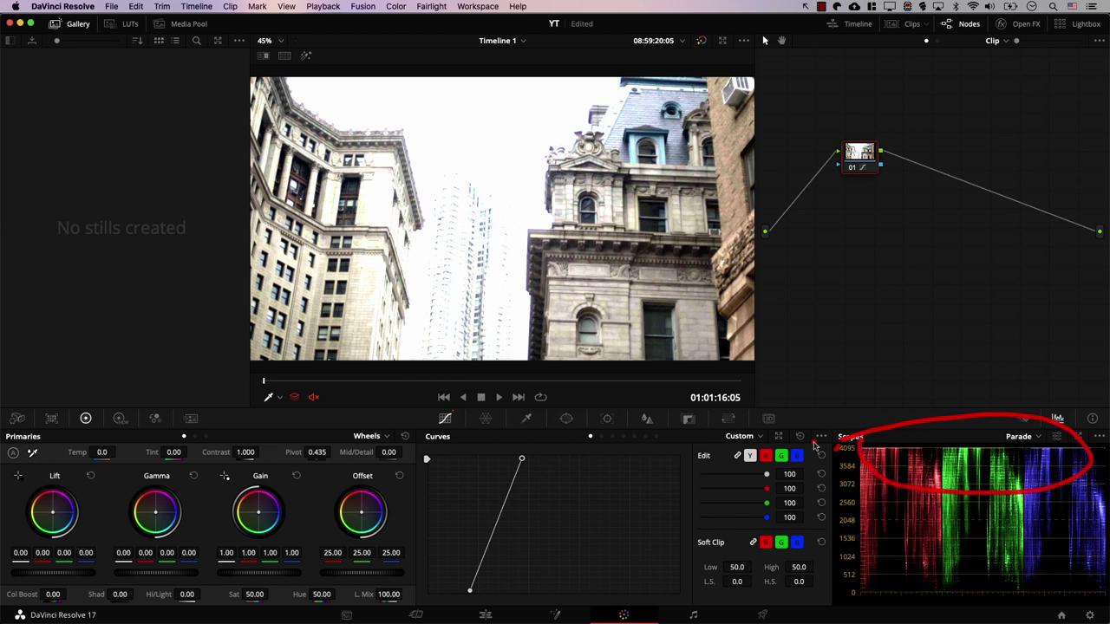
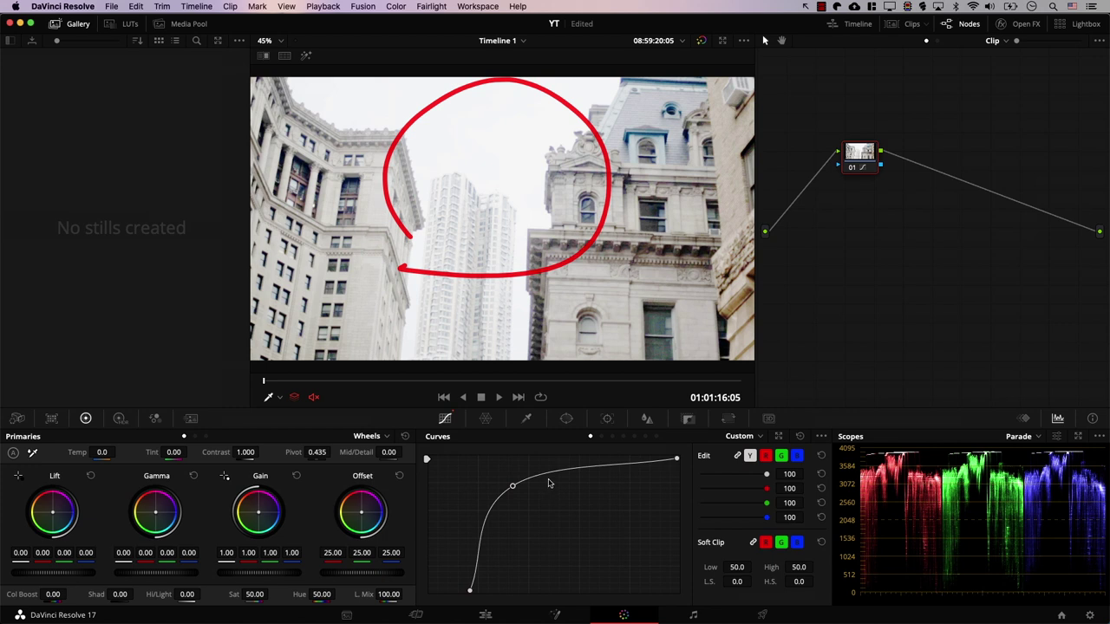
mouse_move(961, 472)
left_mouse_down()
mouse_move(937, 439)
mouse_move(979, 430)
mouse_move(1006, 451)
left_mouse_up()
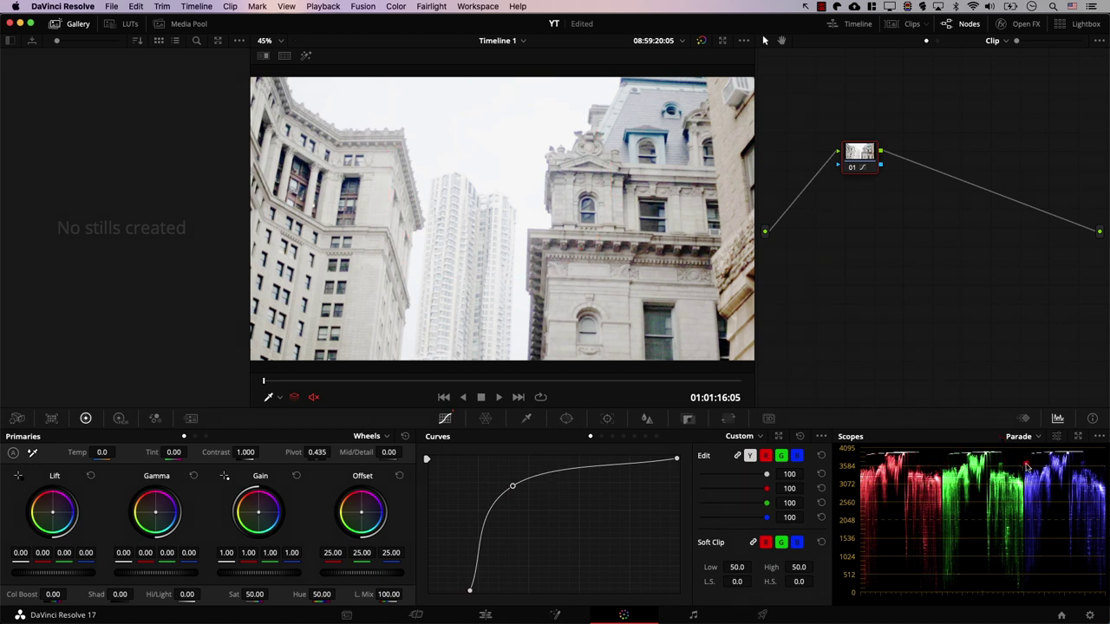
left_click_drag(1092, 450, 868, 449)
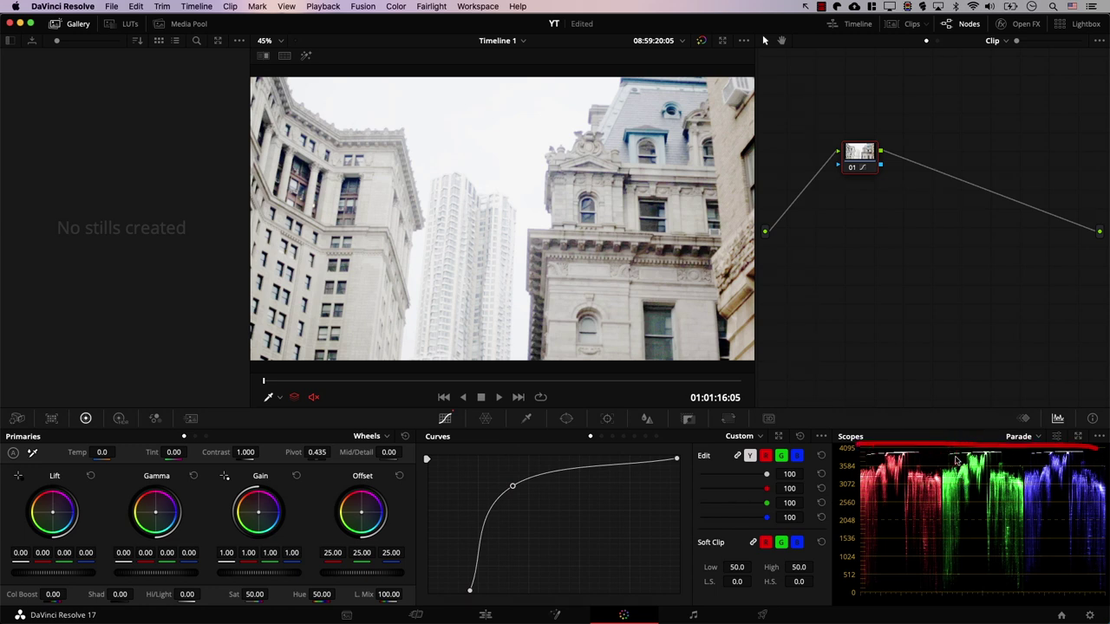
mouse_move(962, 467)
left_mouse_down()
mouse_move(986, 447)
mouse_move(942, 470)
left_mouse_up()
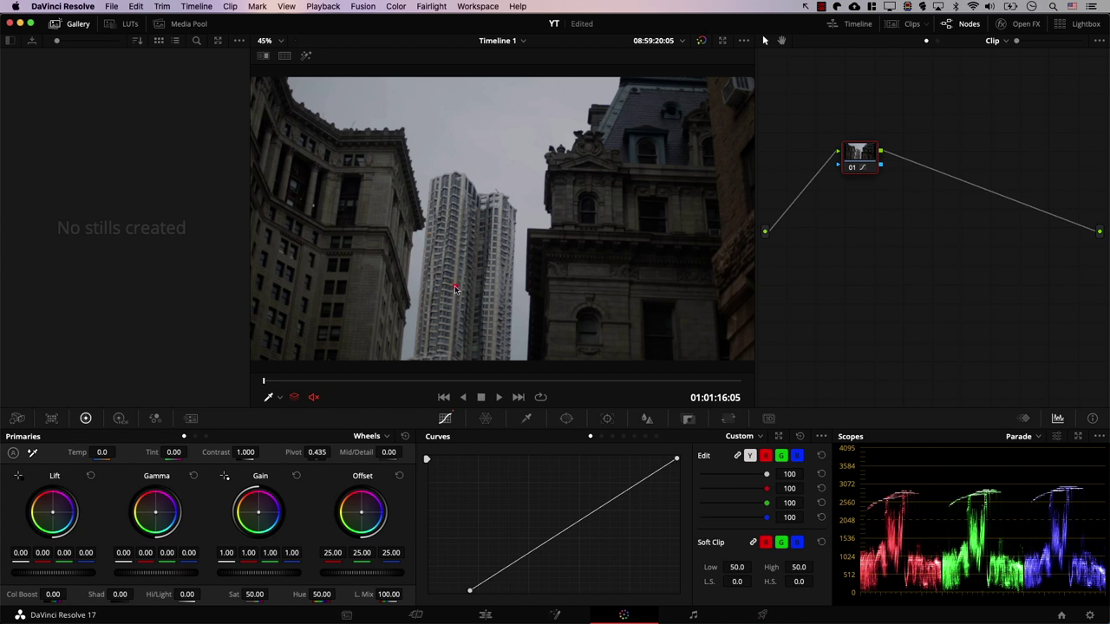
mouse_move(456, 289)
left_mouse_down()
mouse_move(396, 214)
mouse_move(469, 154)
mouse_move(559, 195)
mouse_move(526, 301)
mouse_move(425, 292)
left_mouse_up()
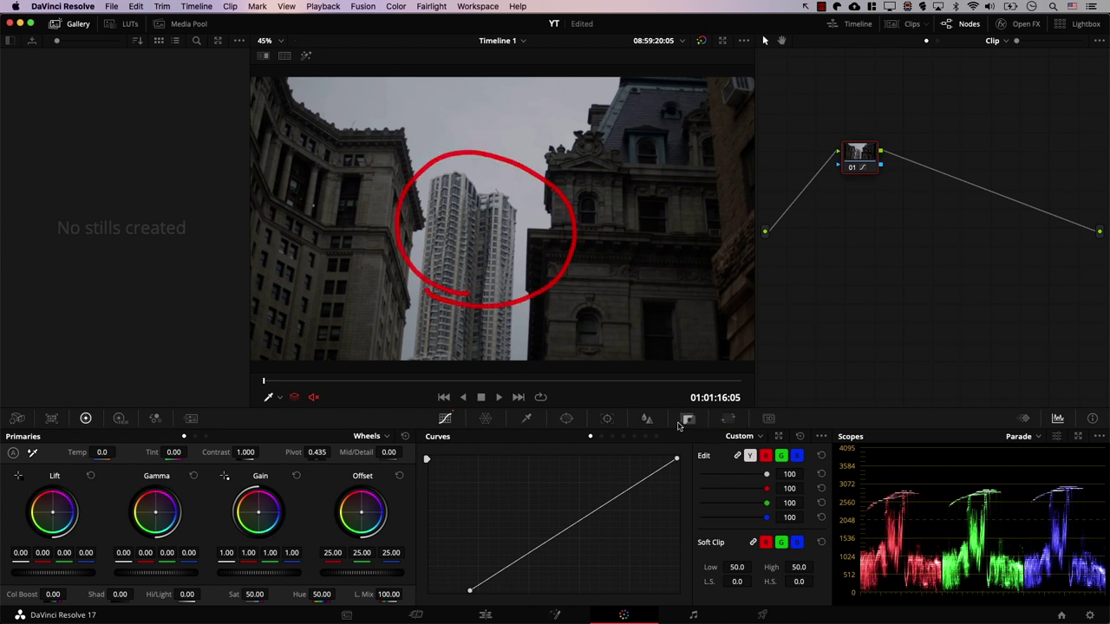
Try pulling the buildings clip's curve white point far inward, and return it to its original corner
left_click_drag(677, 460, 523, 457)
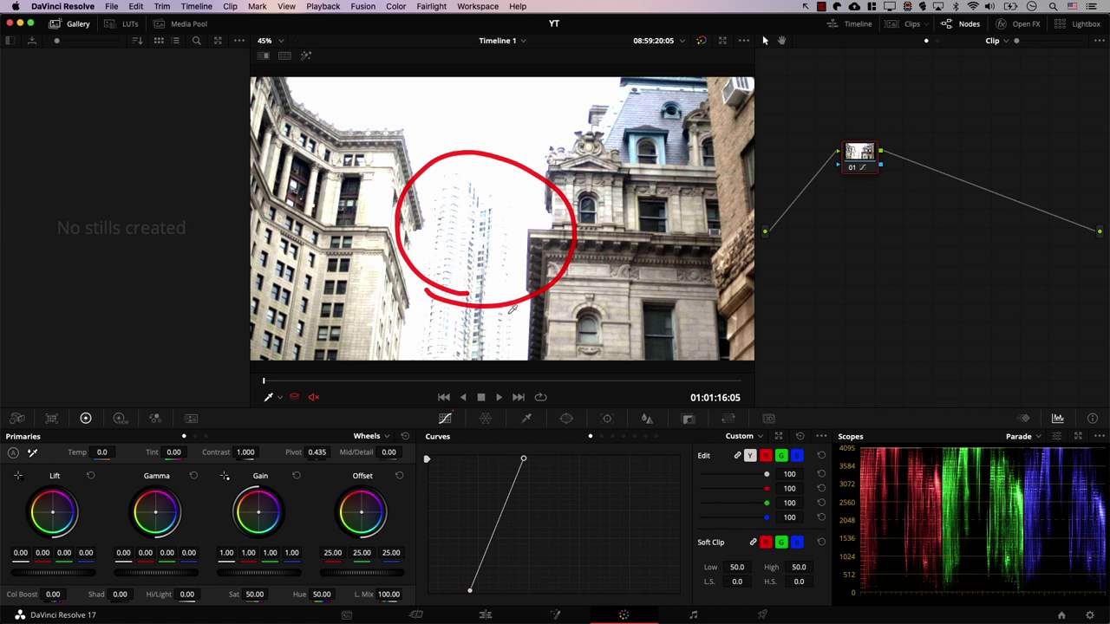
left_click_drag(523, 460, 678, 458)
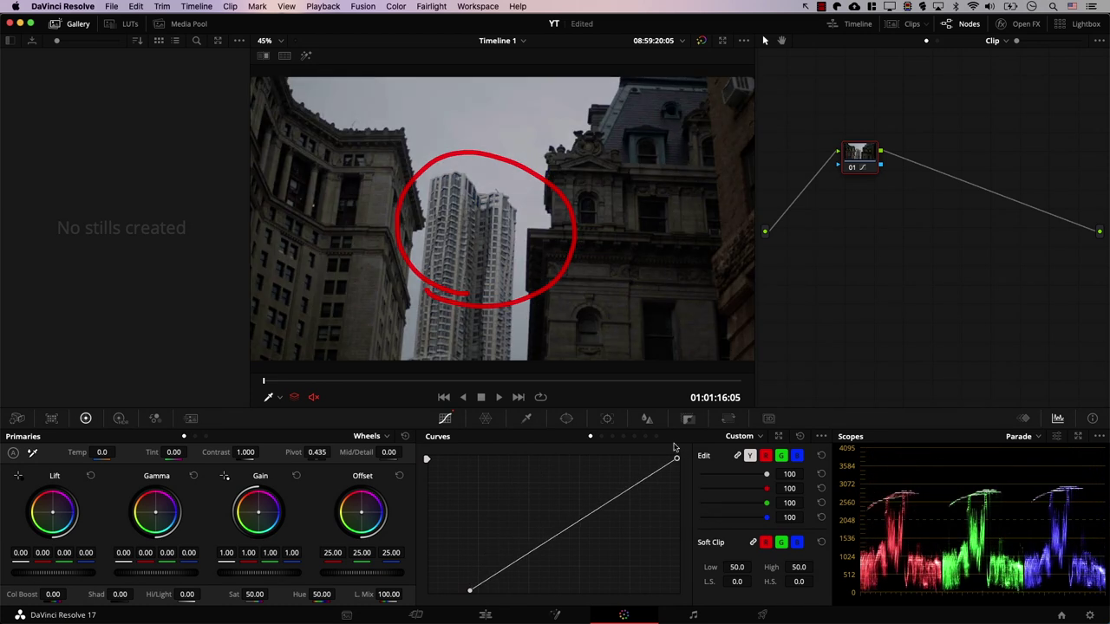
Add a point on the buildings clip's curve, raise it far above the line to brighten the image, and compare with the grade bypassed
left_click(633, 488)
left_click_drag(633, 490, 507, 490)
key("shift+d")
key("shift+d")
key("shift+d")
key("shift+d")
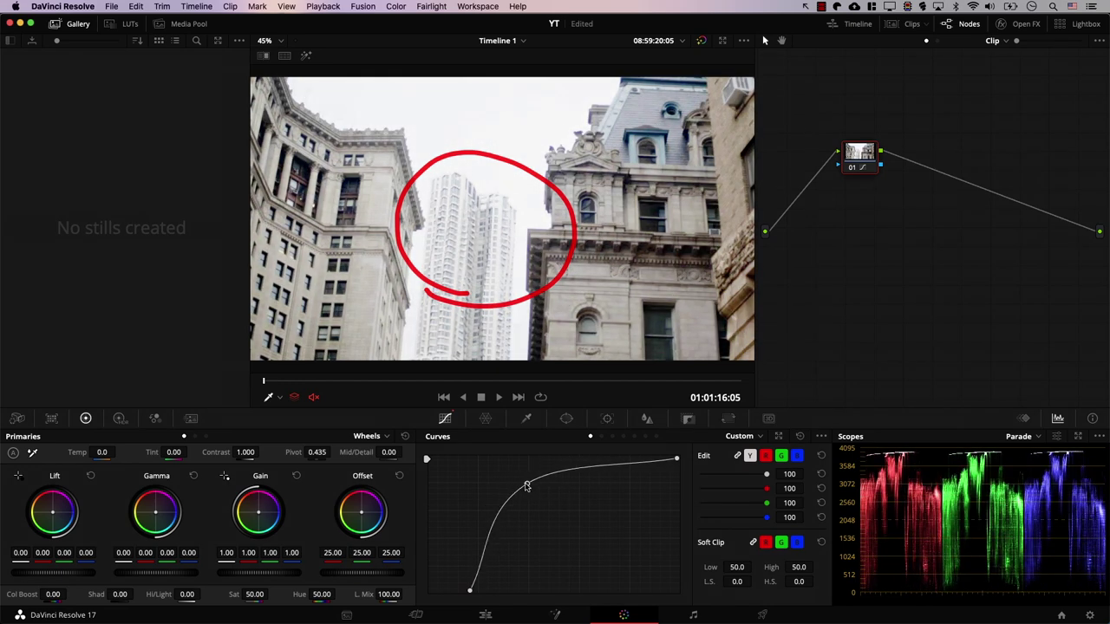
mouse_move(507, 488)
left_mouse_down()
mouse_move(566, 480)
mouse_move(508, 482)
left_mouse_up()
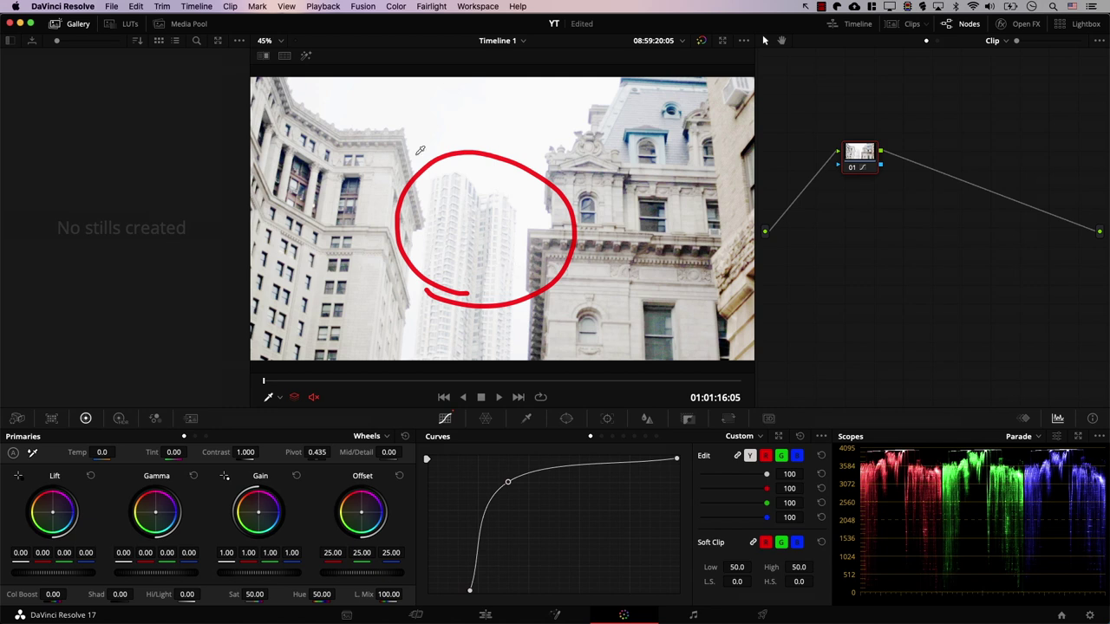
Remove the added curve point, try the white point far inward again for comparison, and restore it to its corner
right_click(510, 479)
left_click_drag(675, 459, 523, 458)
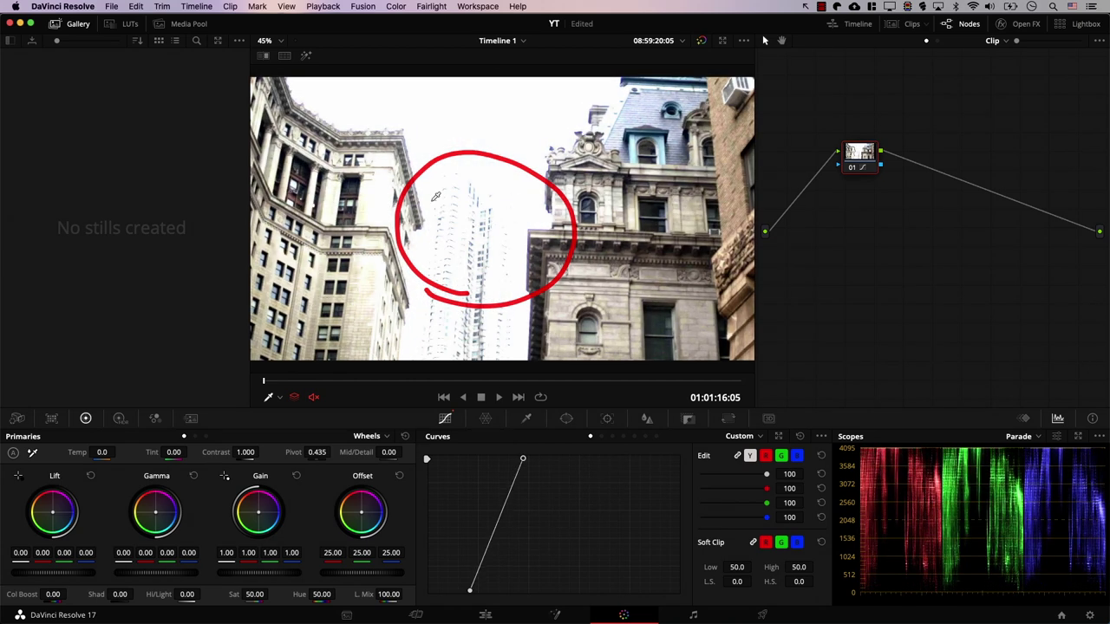
left_click_drag(523, 461, 693, 454)
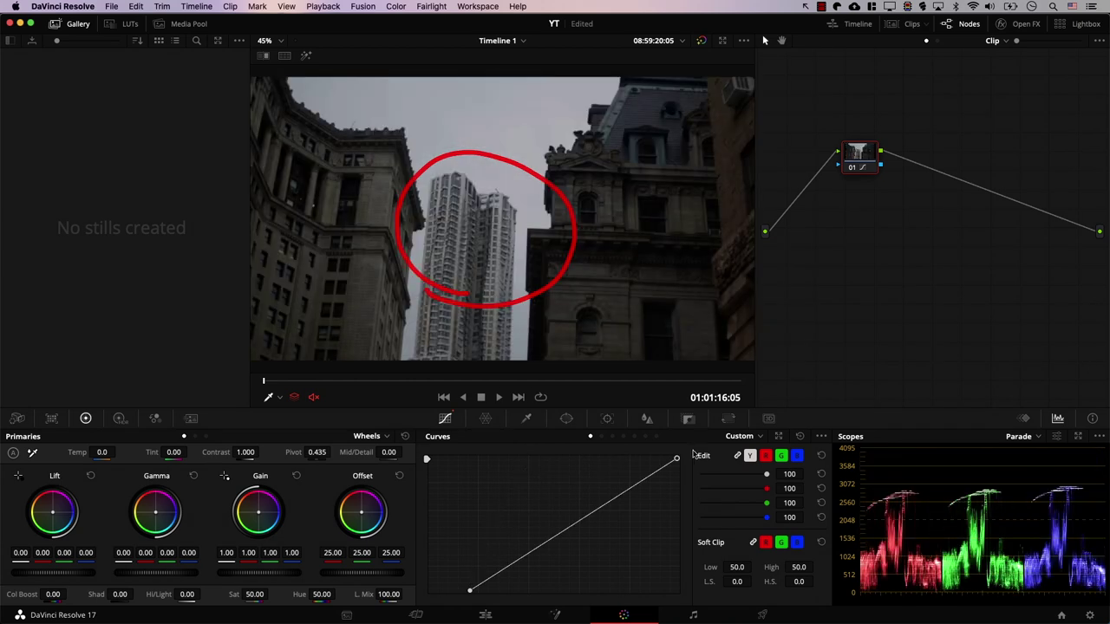
Add a point to the buildings clip's curve and raise it far above the line, leaving a gently rolled-off highlight section
left_click_drag(611, 498, 507, 486)
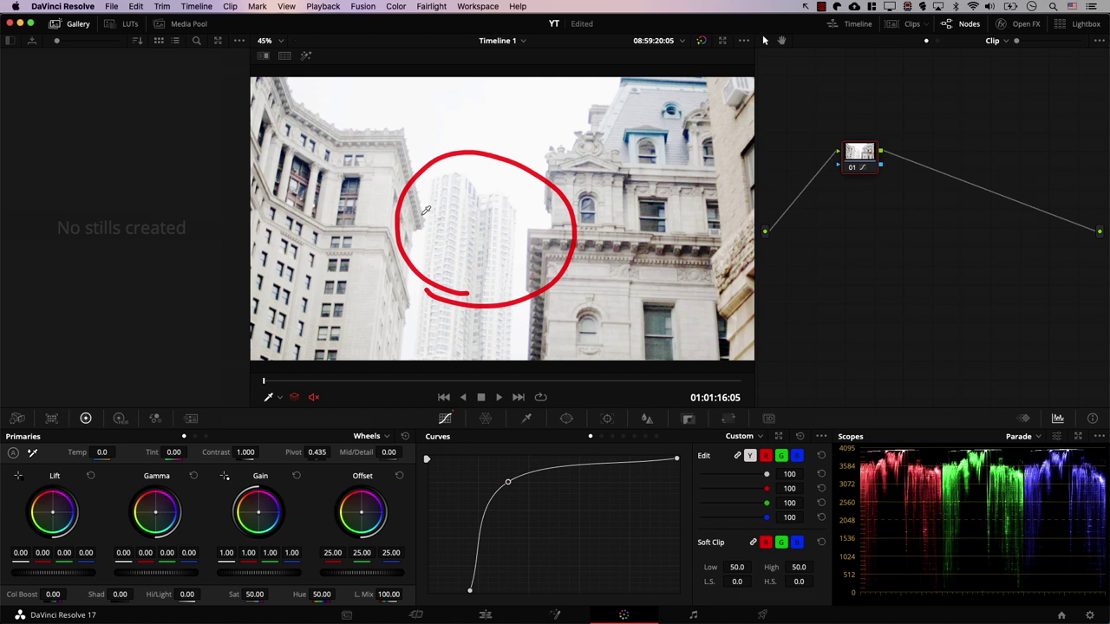
mouse_move(477, 445)
left_mouse_down()
mouse_move(696, 451)
mouse_move(681, 489)
mouse_move(586, 502)
mouse_move(501, 493)
mouse_move(475, 432)
left_mouse_up()
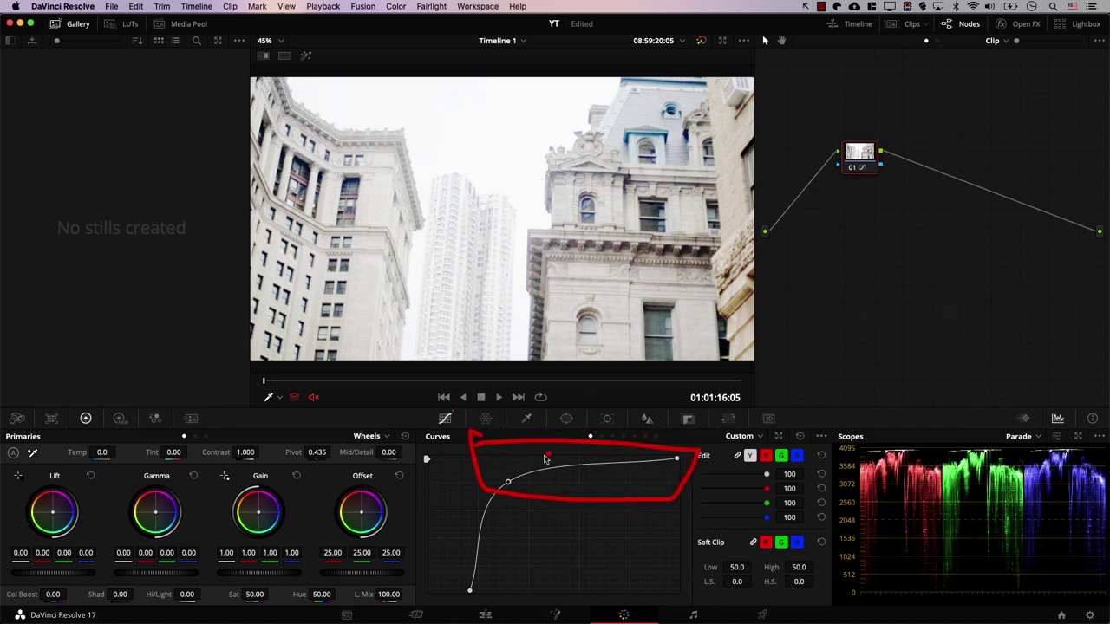
mouse_move(509, 484)
left_mouse_down()
mouse_move(564, 464)
mouse_move(678, 461)
left_mouse_up()
left_click(525, 503)
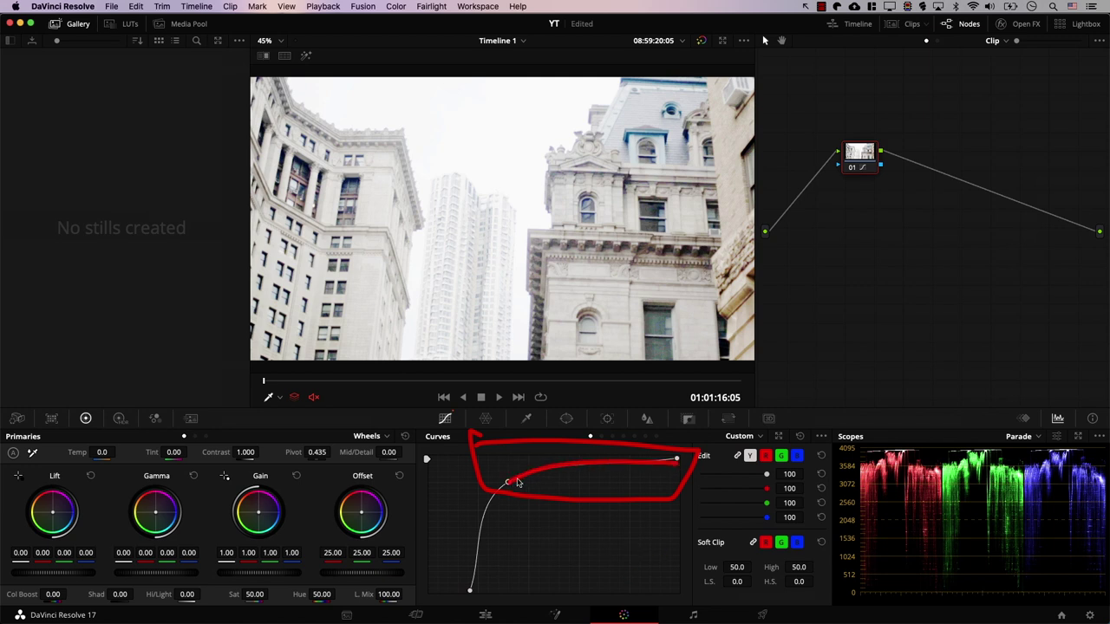
mouse_move(408, 182)
left_mouse_down()
mouse_move(460, 148)
mouse_move(581, 225)
mouse_move(392, 247)
mouse_move(426, 185)
left_mouse_up()
left_click(486, 239)
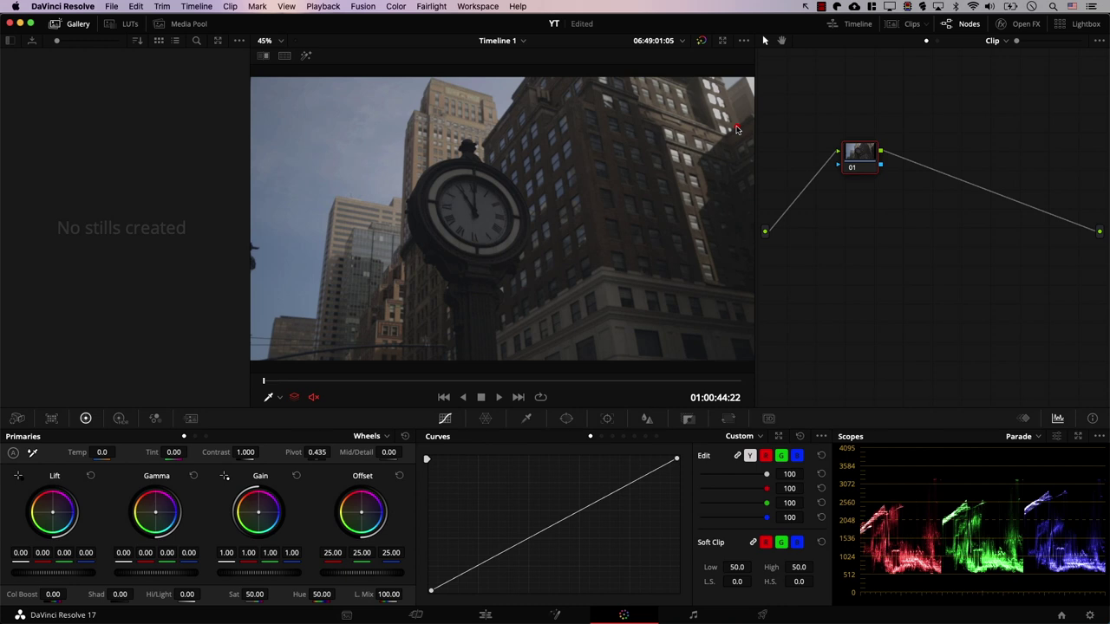
mouse_move(867, 548)
left_mouse_down()
mouse_move(908, 565)
mouse_move(872, 589)
mouse_move(867, 555)
left_mouse_up()
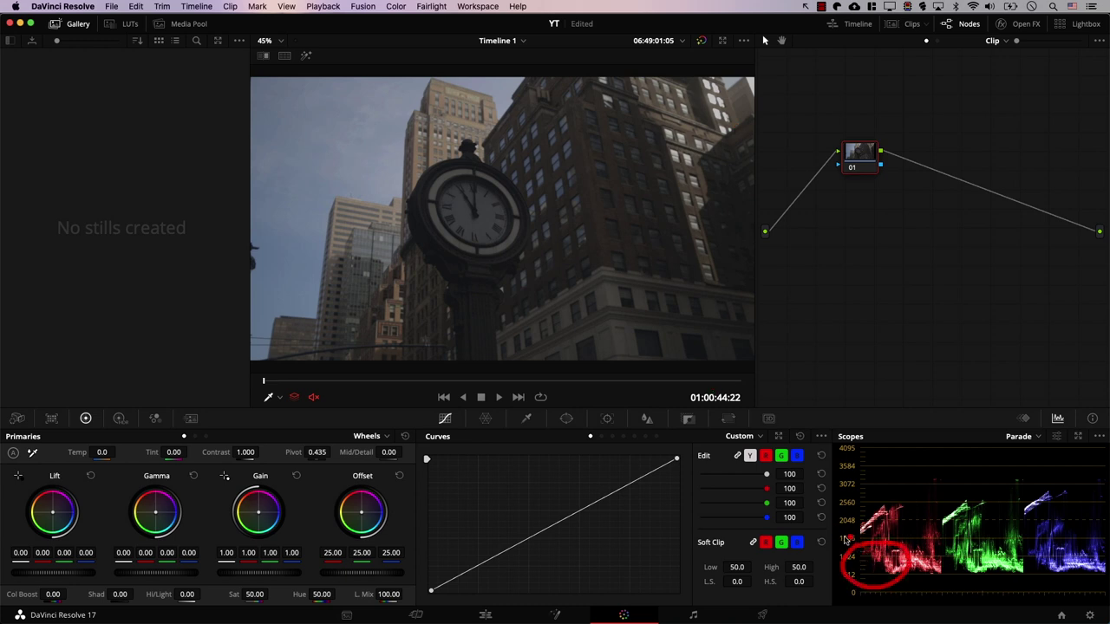
Enable Extents in the parade scope's settings on the clock clip and close the settings
left_click(1054, 436)
left_click(985, 435)
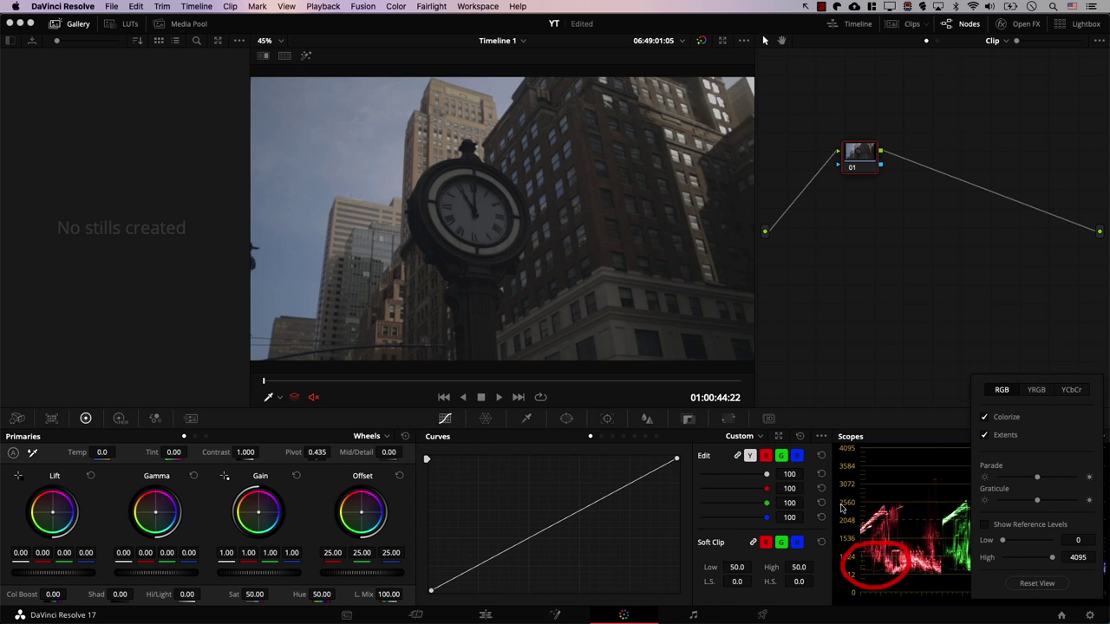
left_click(902, 342)
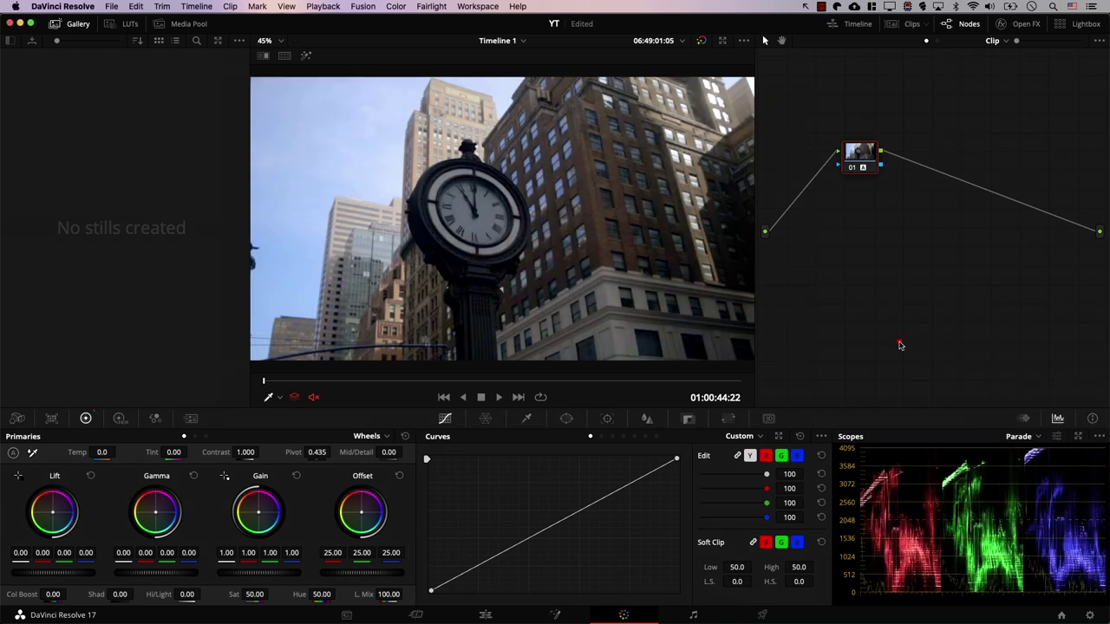
mouse_move(931, 569)
left_mouse_down()
mouse_move(969, 568)
mouse_move(976, 598)
mouse_move(940, 596)
mouse_move(939, 570)
left_mouse_up()
left_click_drag(936, 568, 961, 605)
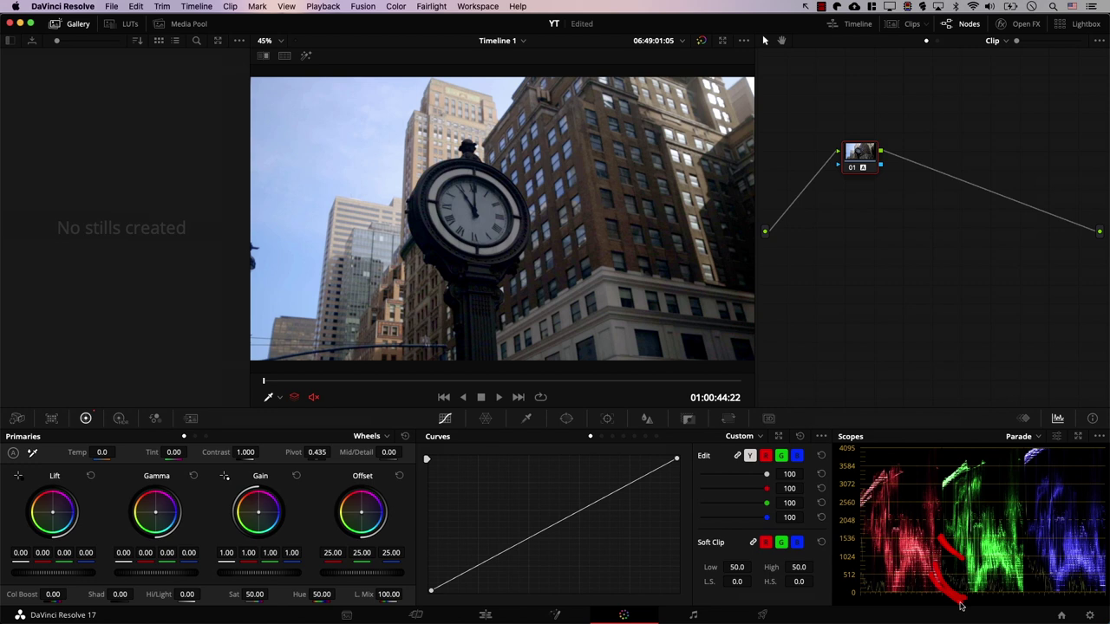
Reopen the parade scope's settings and turn on Extents to outline the full signal range
left_click(1055, 437)
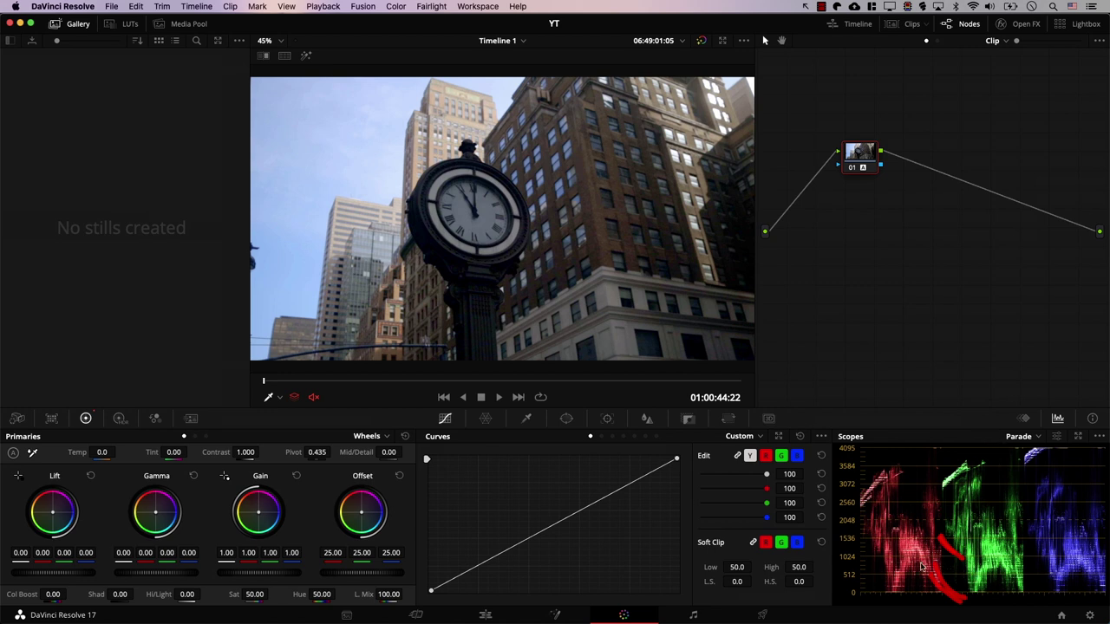
left_click(1056, 437)
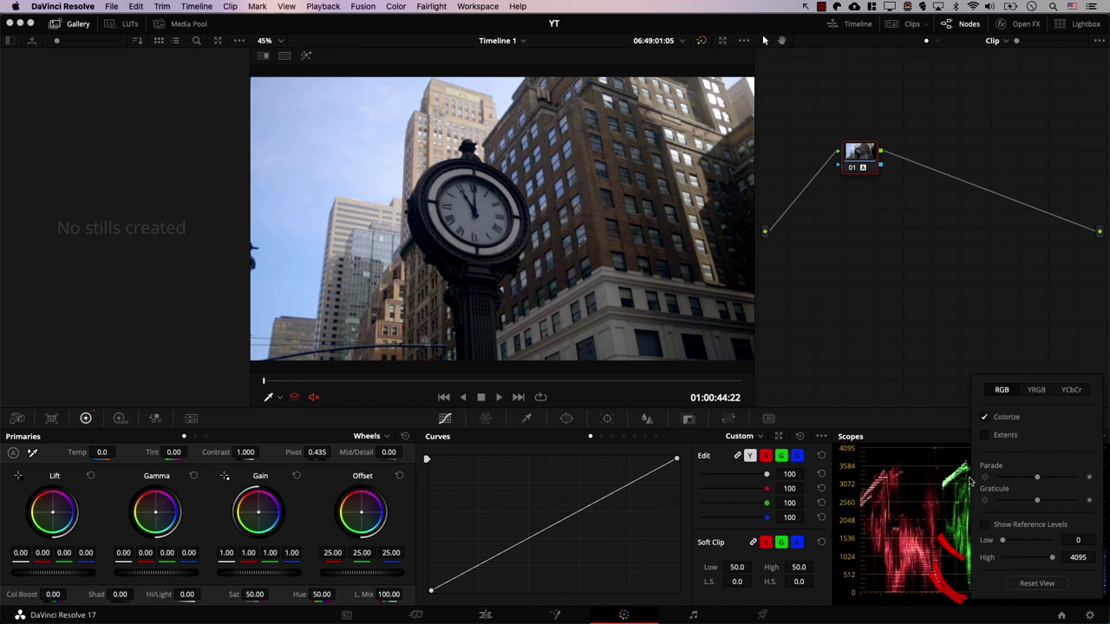
left_click(984, 435)
Try the parade trace brightness at high and low levels, leaving it near its maximum
left_click_drag(1040, 480, 1090, 497)
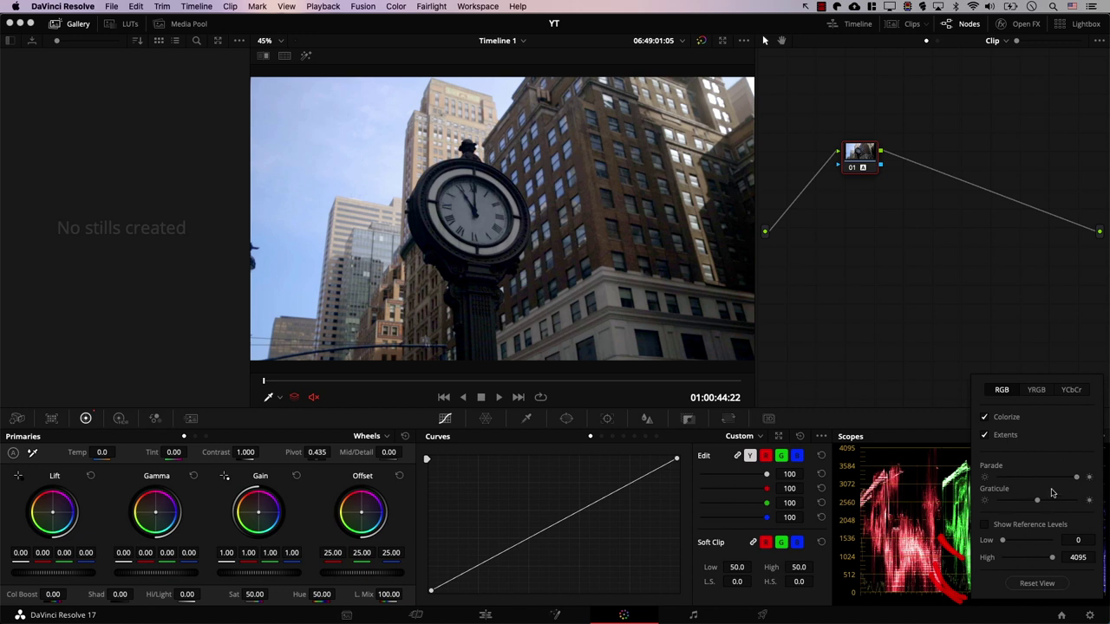
left_click_drag(1076, 479, 1010, 479)
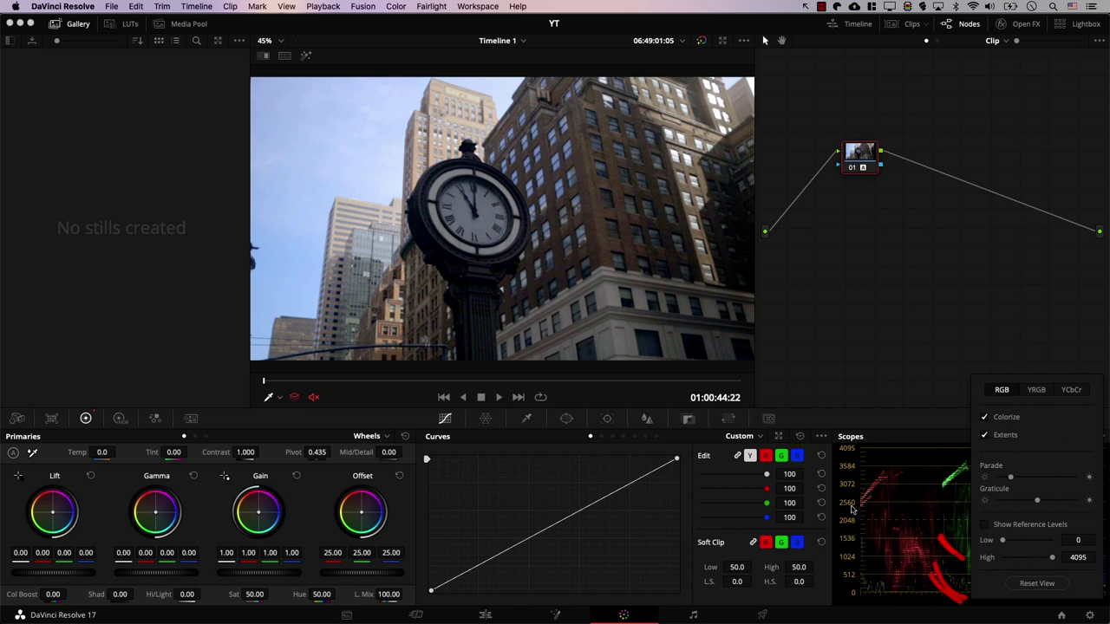
left_click_drag(1010, 479, 1077, 483)
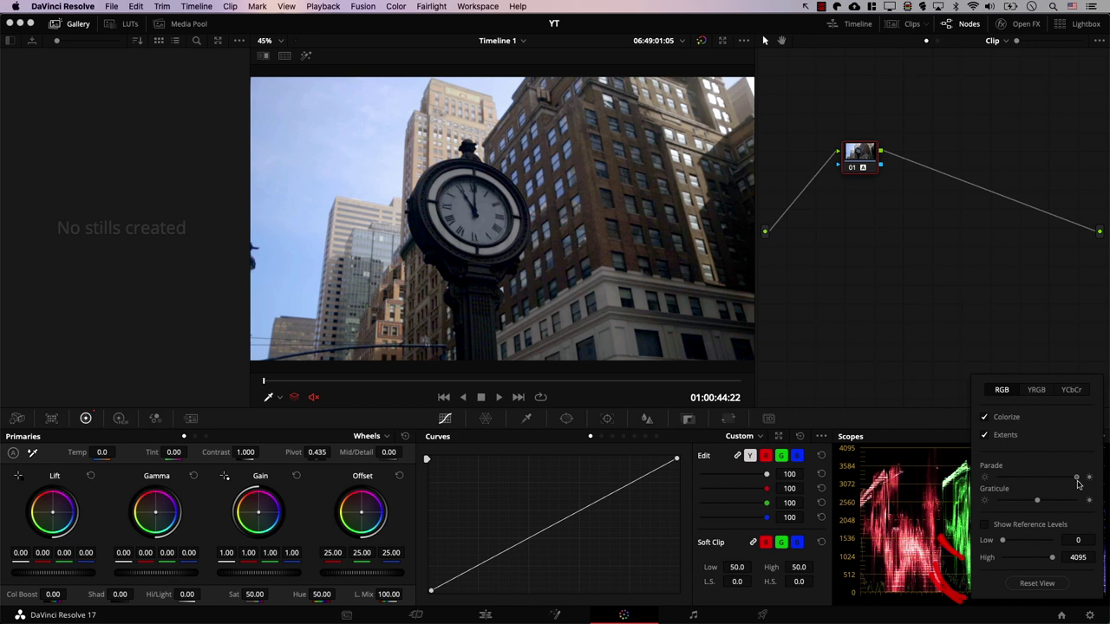